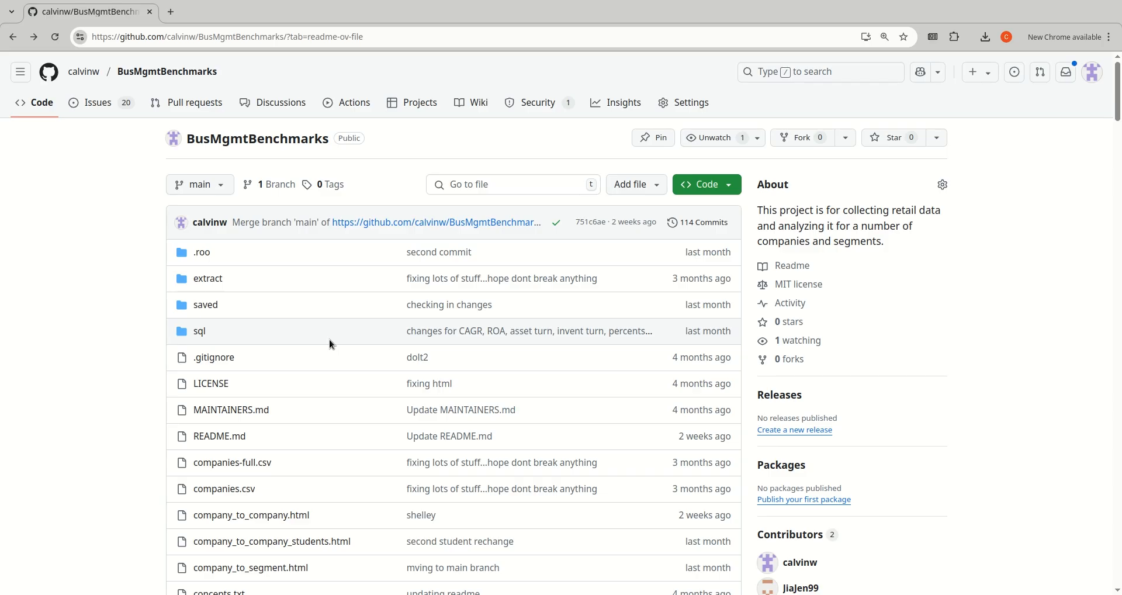
Open the BusinessMgmtBenchmarks database on DoltHub through the link in the repository's README.
scroll(334, 347, down, 2)
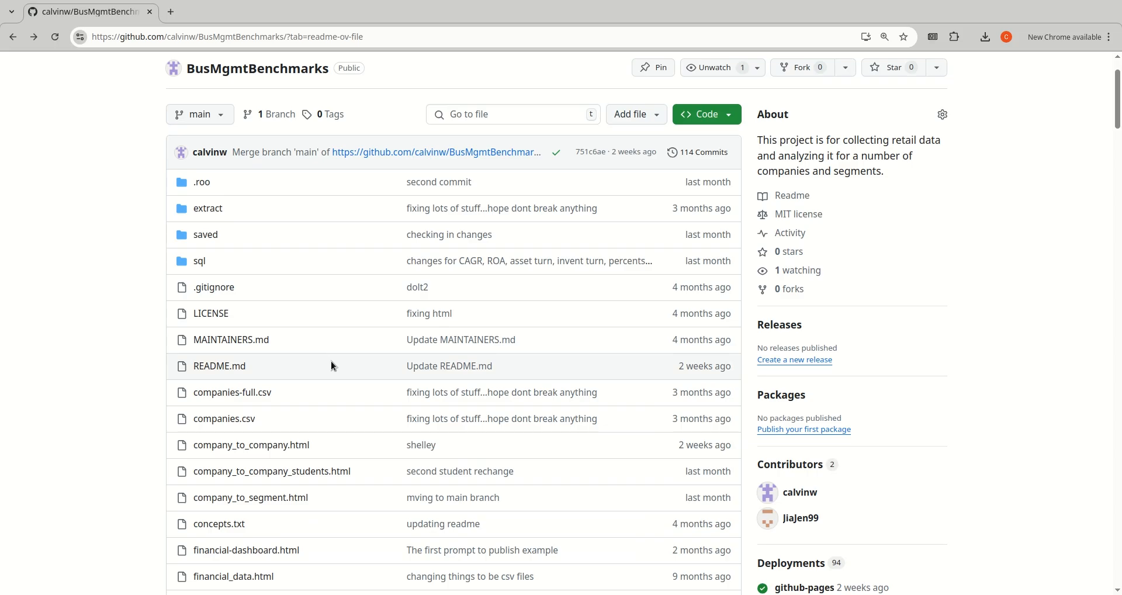
scroll(331, 364, down, 9)
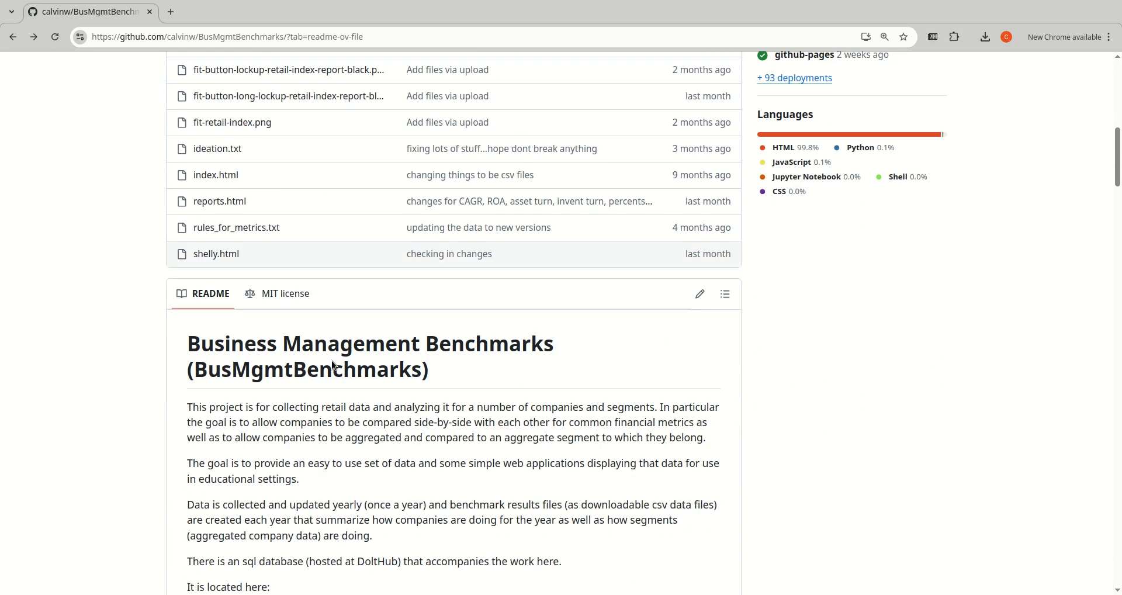
scroll(332, 363, down, 3)
scroll(386, 412, down, 1)
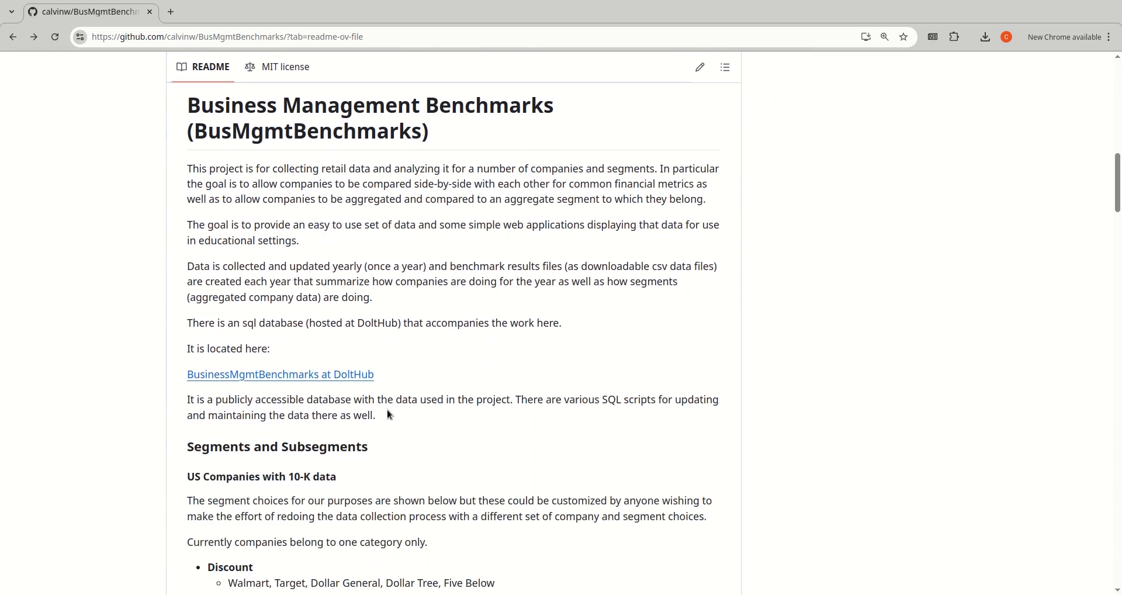
click(282, 374)
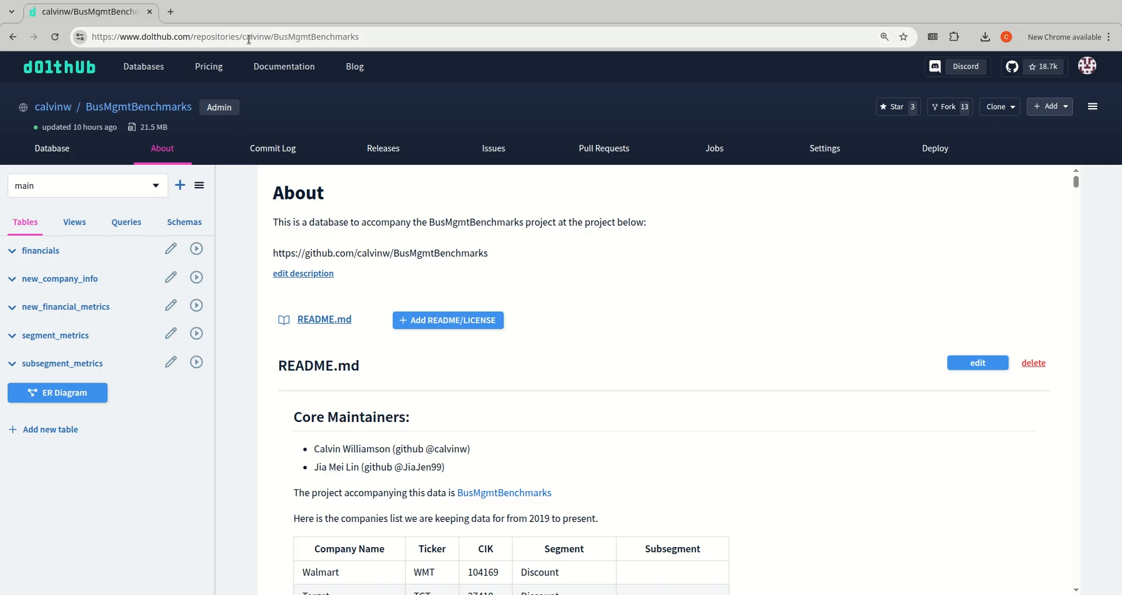
Highlight the owner name and the database name in the DoltHub page address, then clear the highlight.
double_click(268, 37)
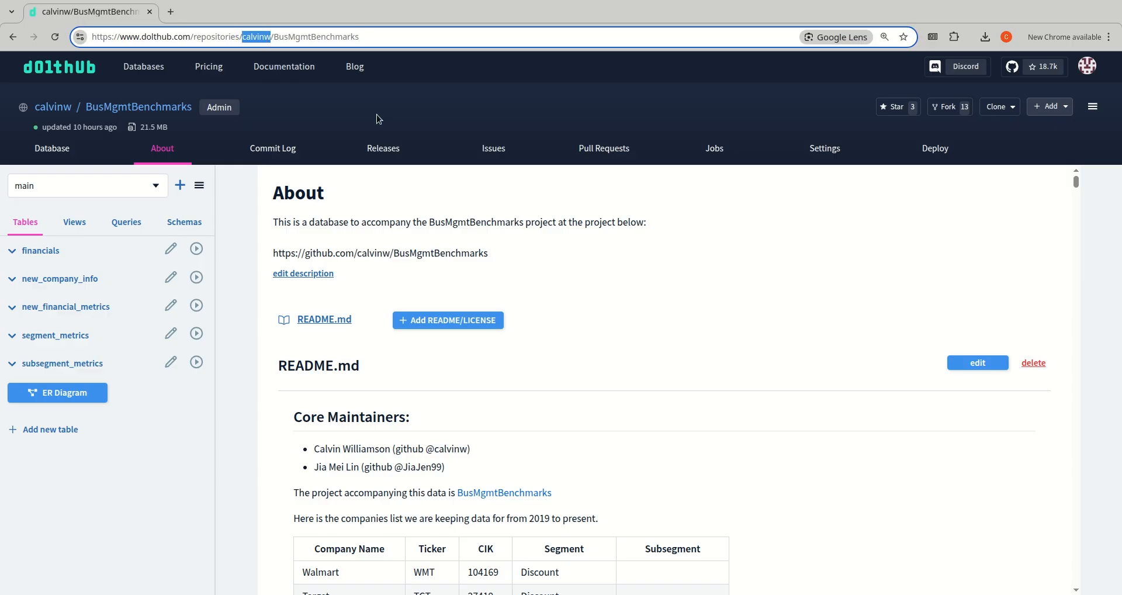
double_click(295, 37)
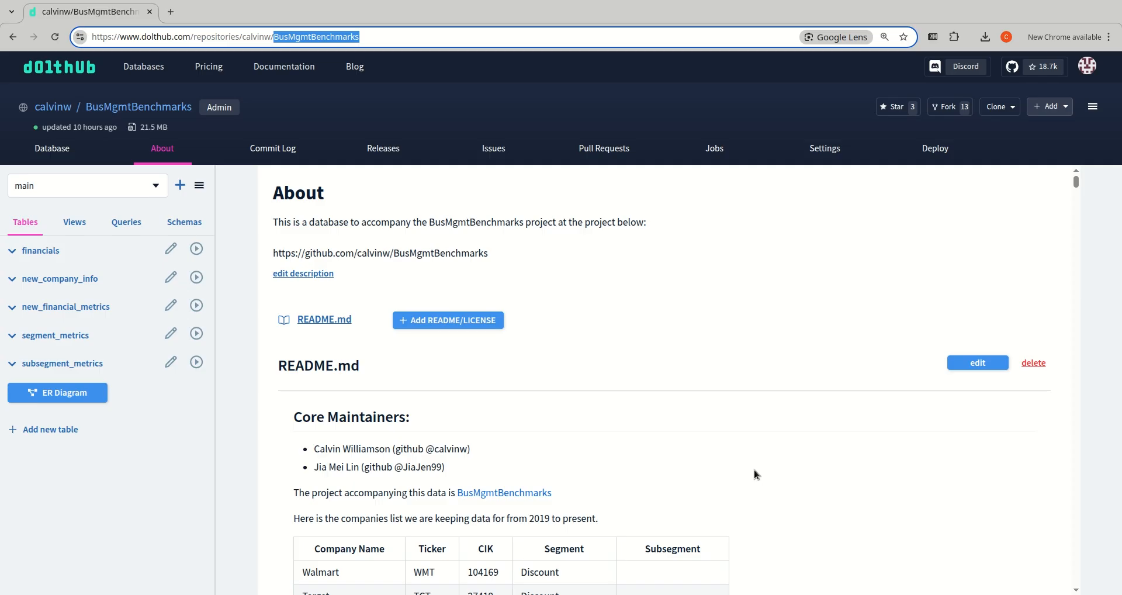
click(772, 493)
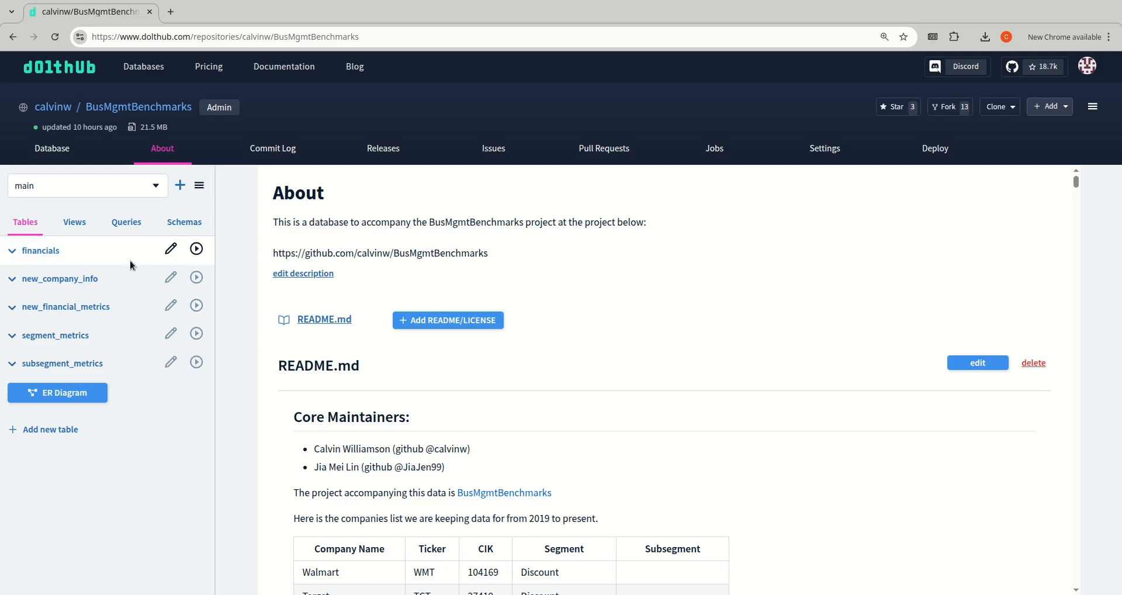
Query the financials table and look across its columns from company_name to Total Assets.
click(197, 250)
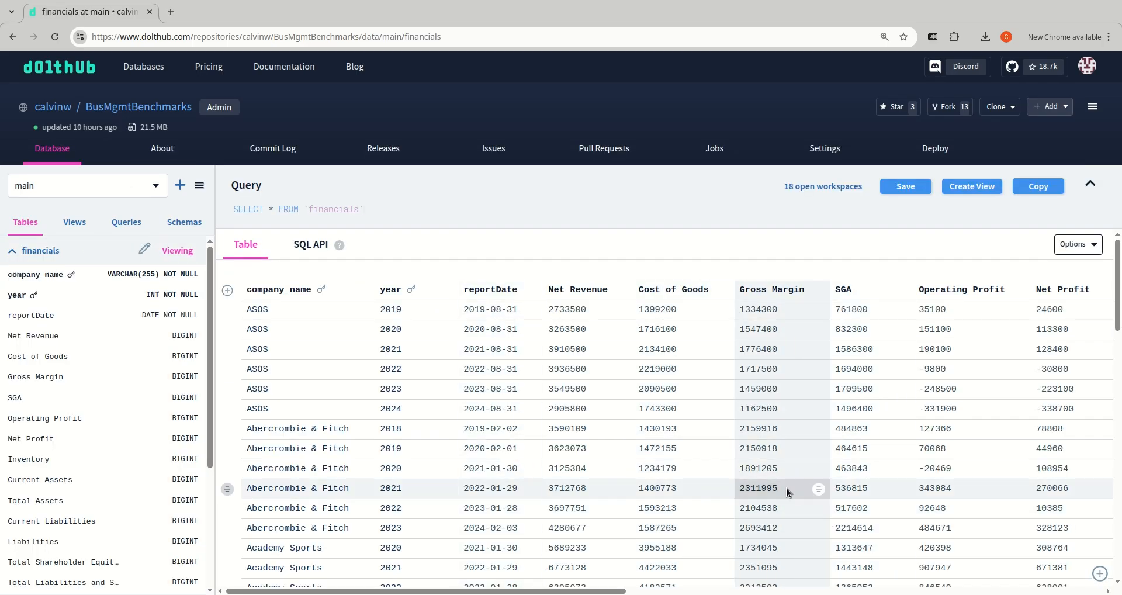
drag(629, 590, 482, 562)
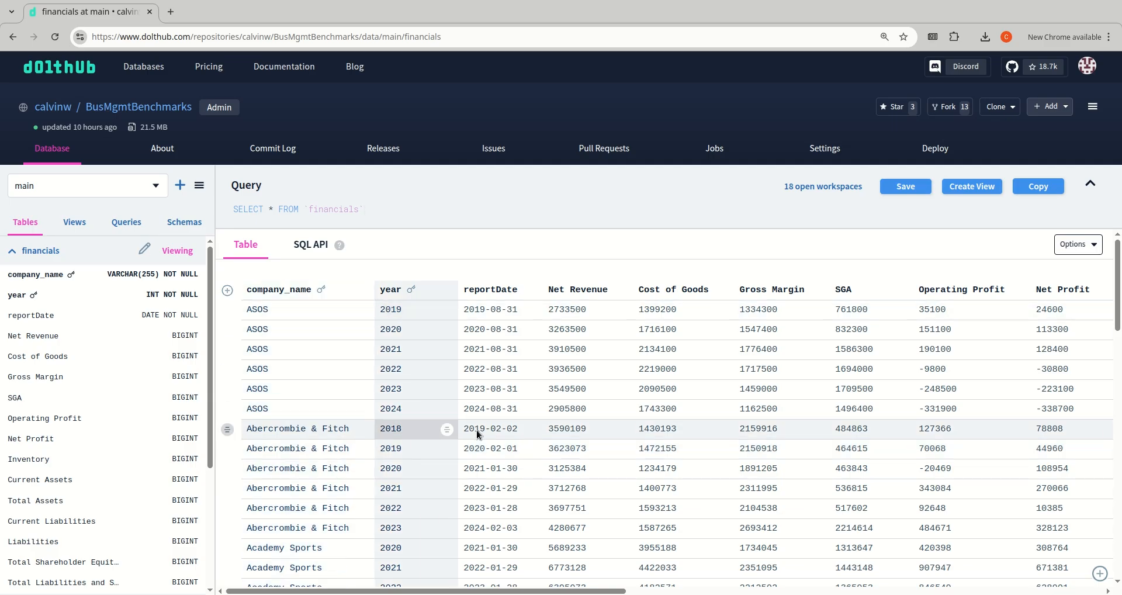
drag(608, 591, 720, 592)
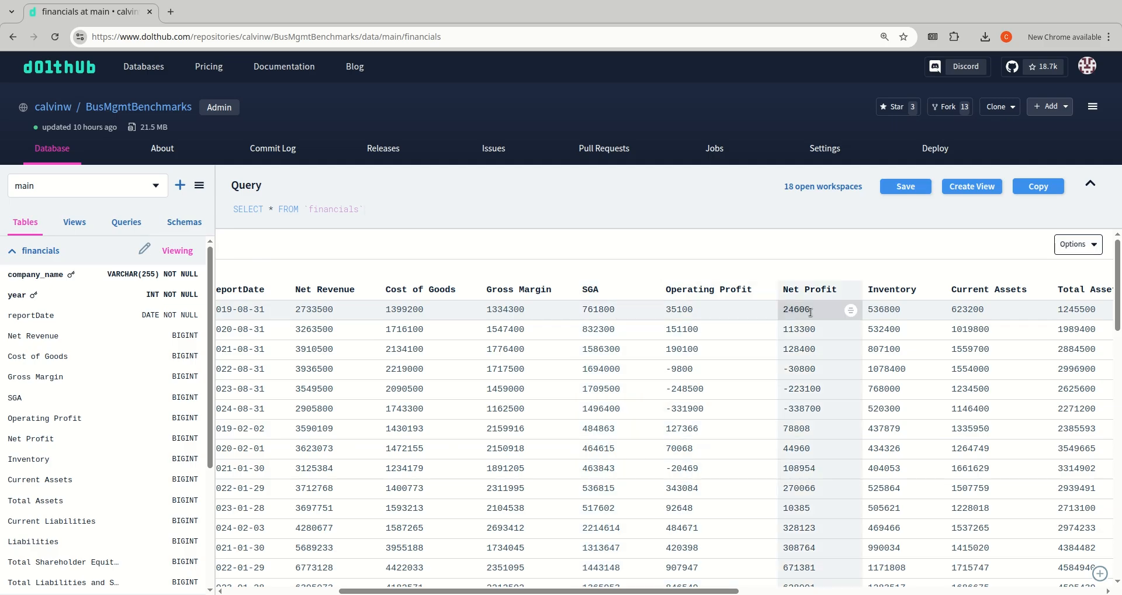
drag(735, 590, 421, 591)
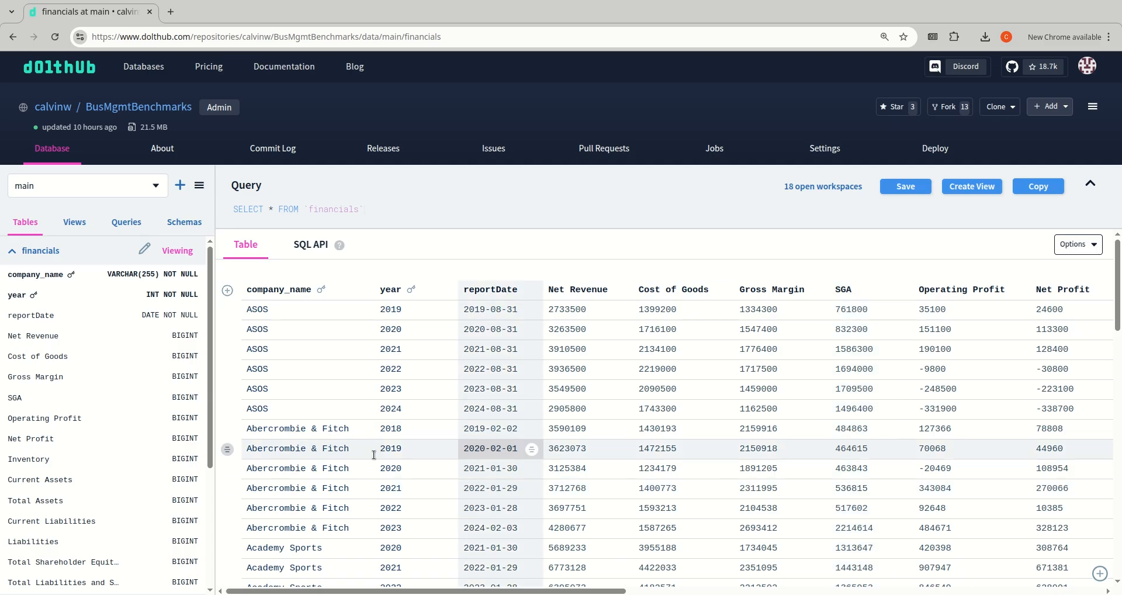
Examine the yearly rows per company in the financials table, from ASOS through Amazon.
scroll(799, 505, down, 3)
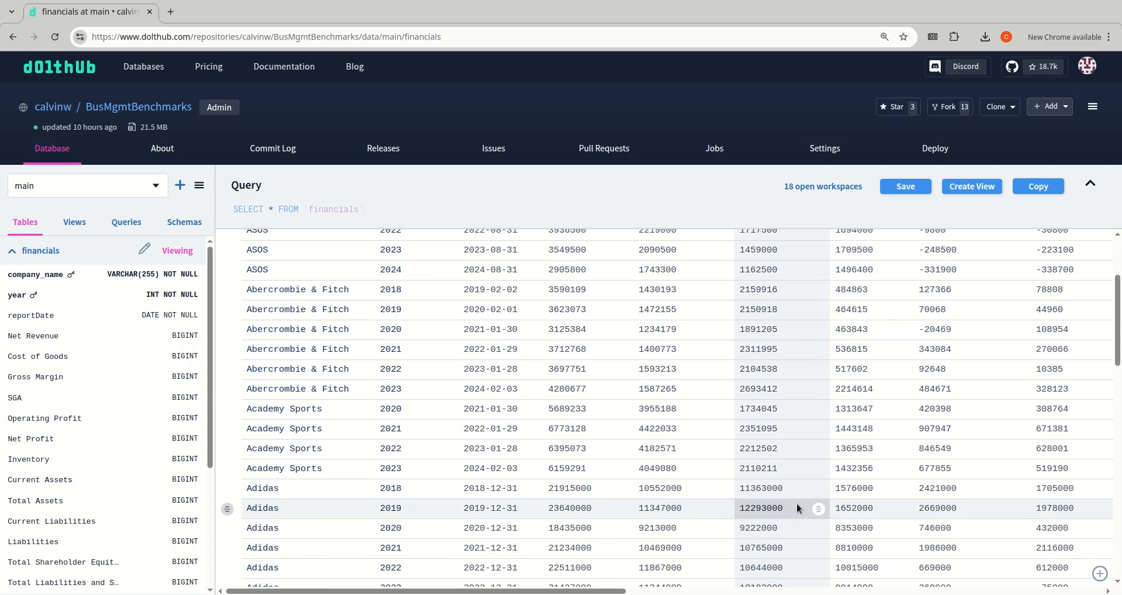
scroll(797, 507, up, 3)
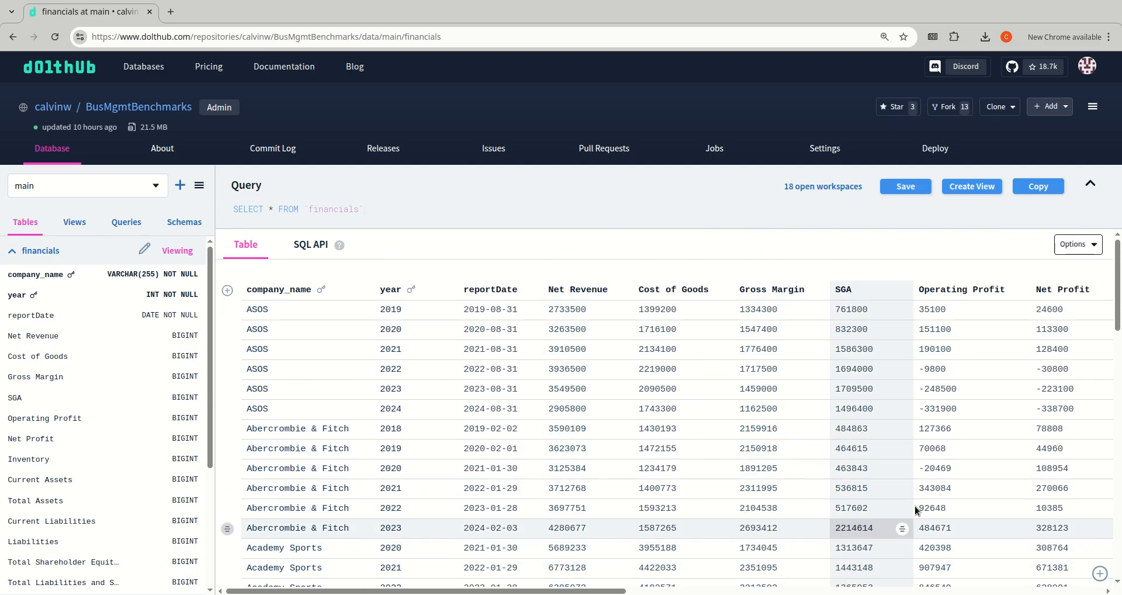
scroll(900, 485, down, 3)
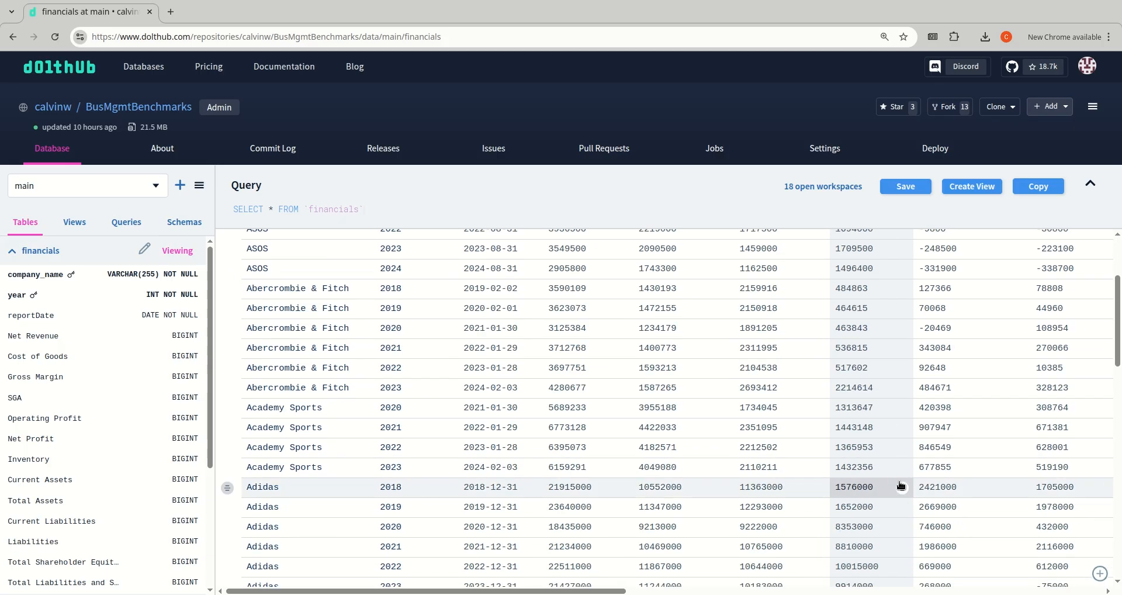
scroll(901, 485, down, 8)
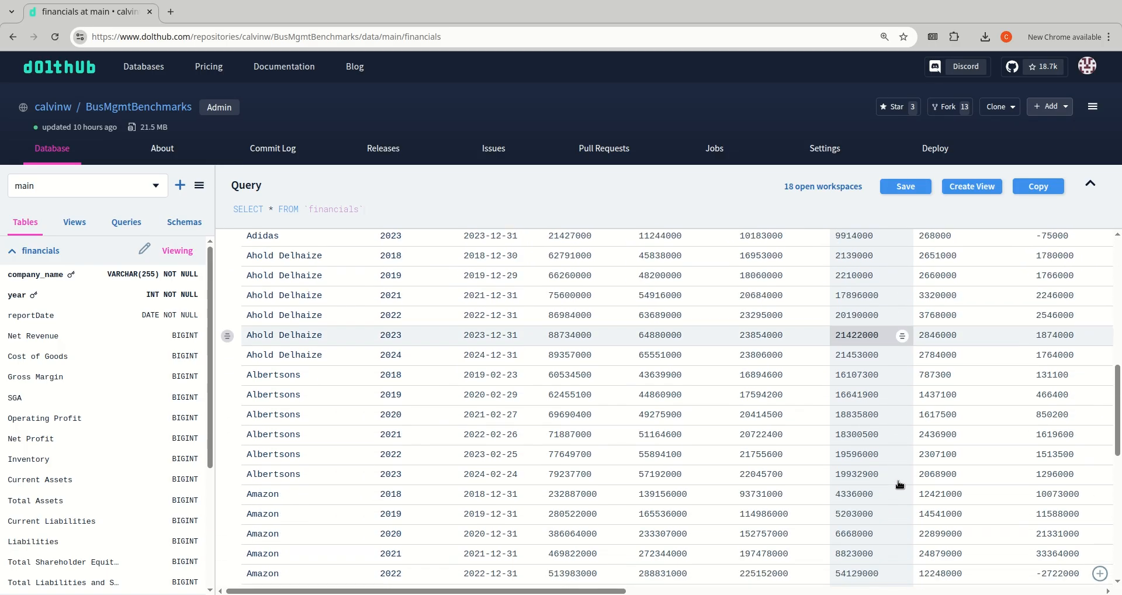
scroll(899, 483, up, 9)
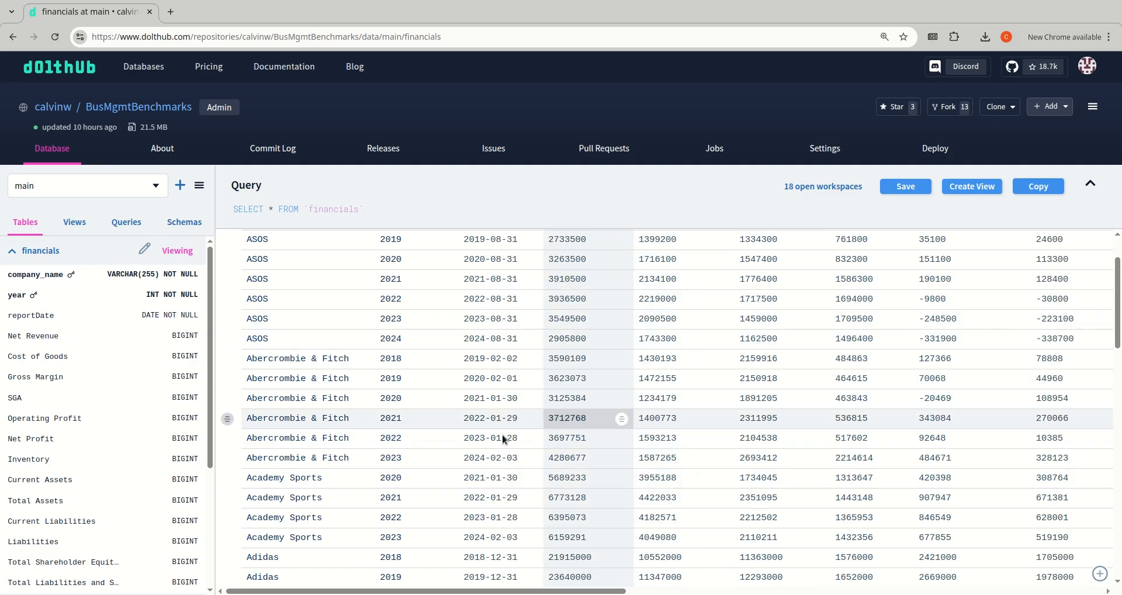
scroll(397, 438, up, 2)
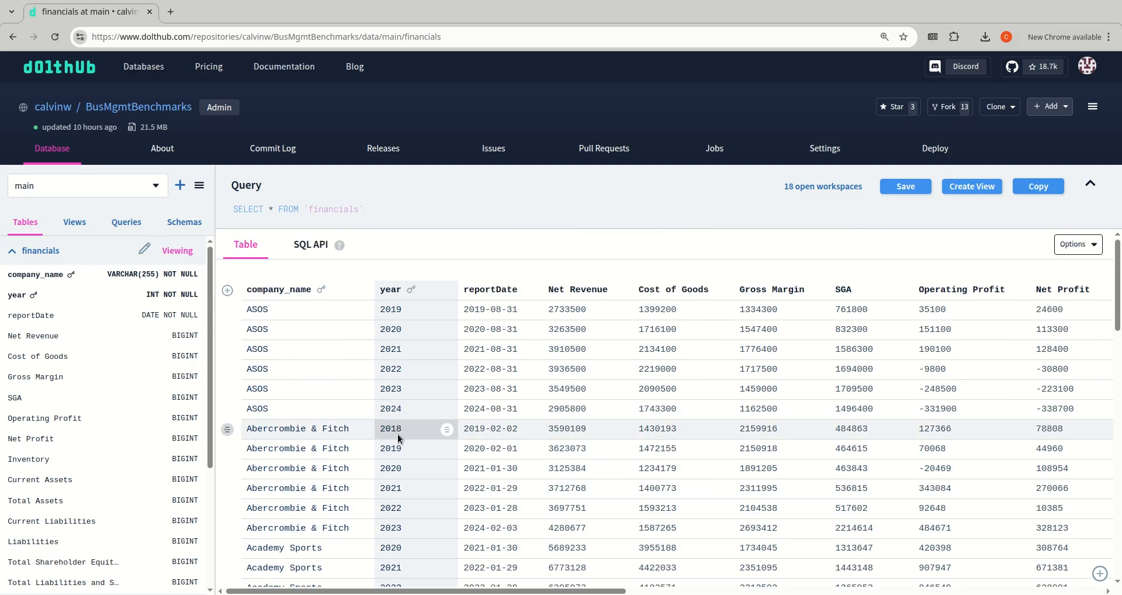
scroll(400, 433, down, 3)
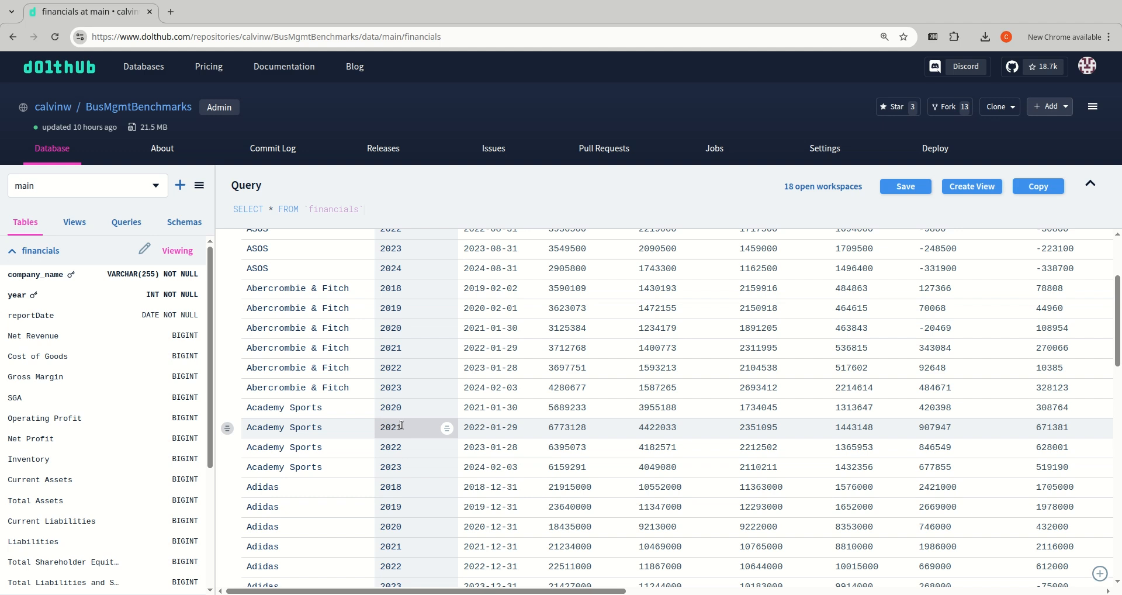
scroll(531, 491, up, 3)
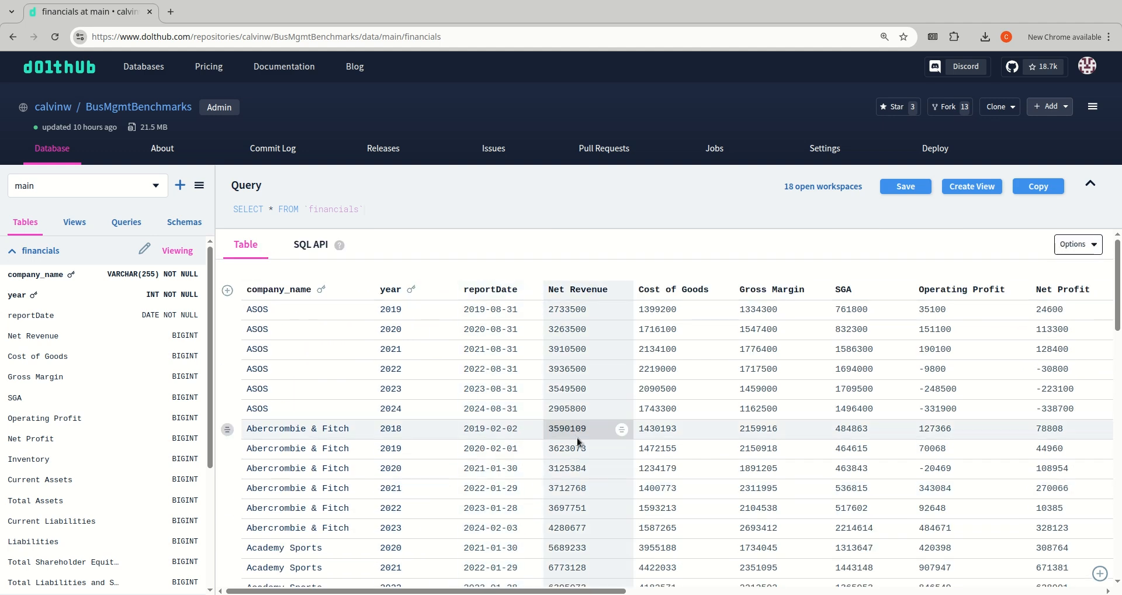
scroll(436, 454, down, 4)
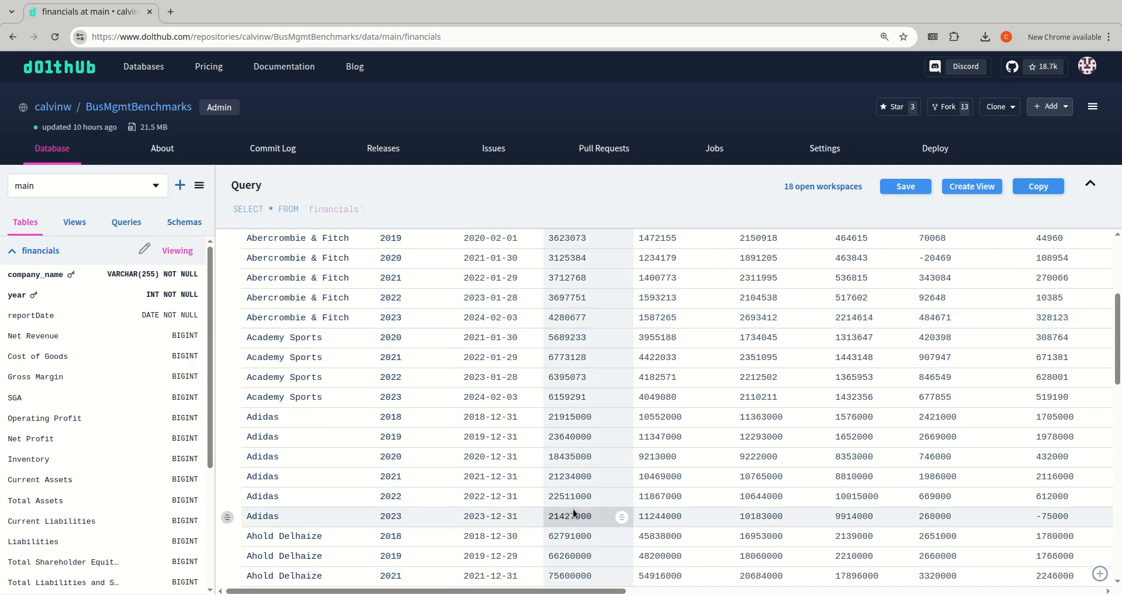
scroll(554, 454, down, 8)
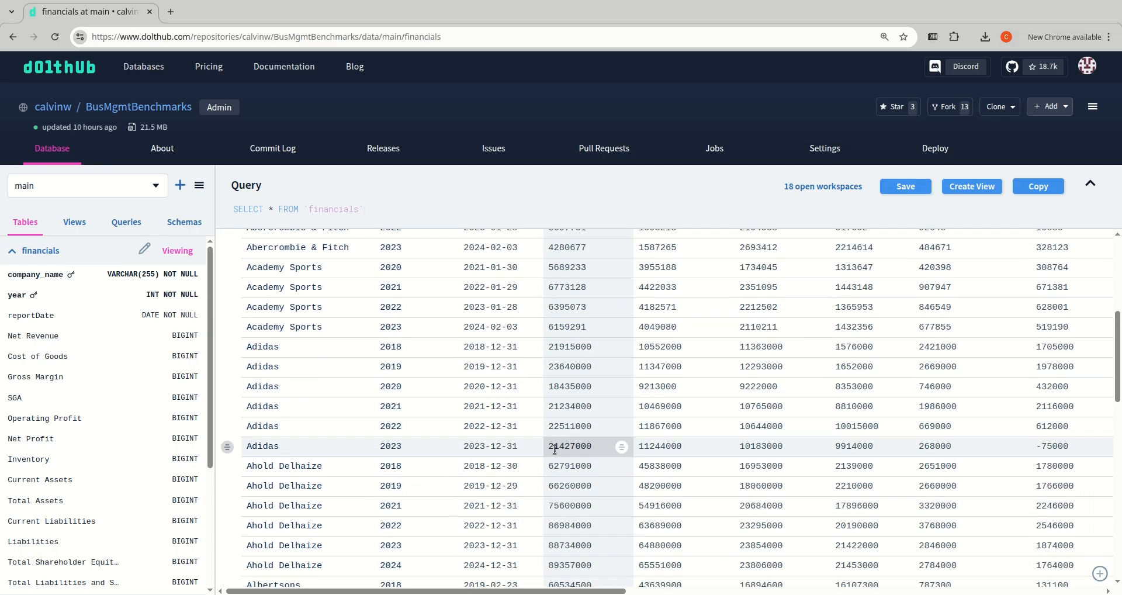
scroll(554, 449, up, 12)
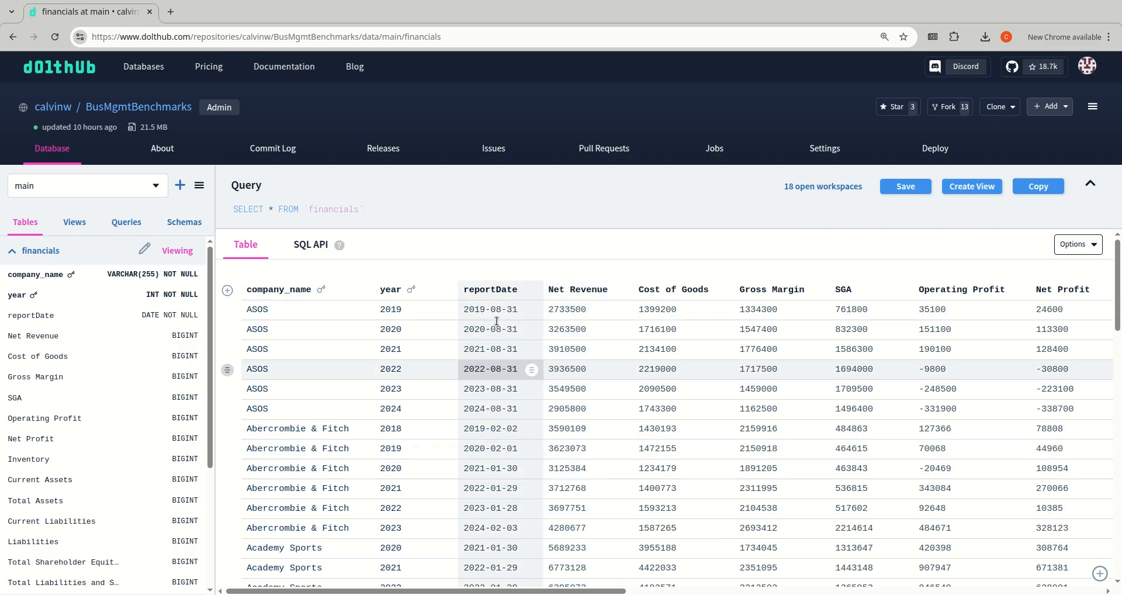
Highlight the ASOS 2019 report date and compare the year and reportDate values of Abercrombie & Fitch's 2019 row.
drag(517, 311, 463, 310)
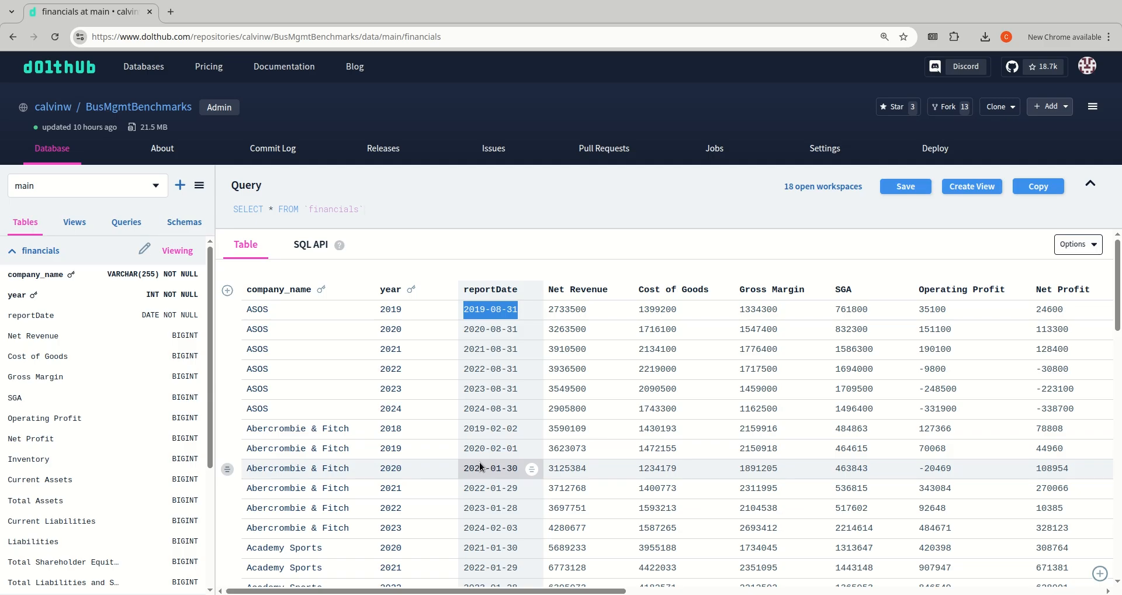
scroll(480, 462, down, 3)
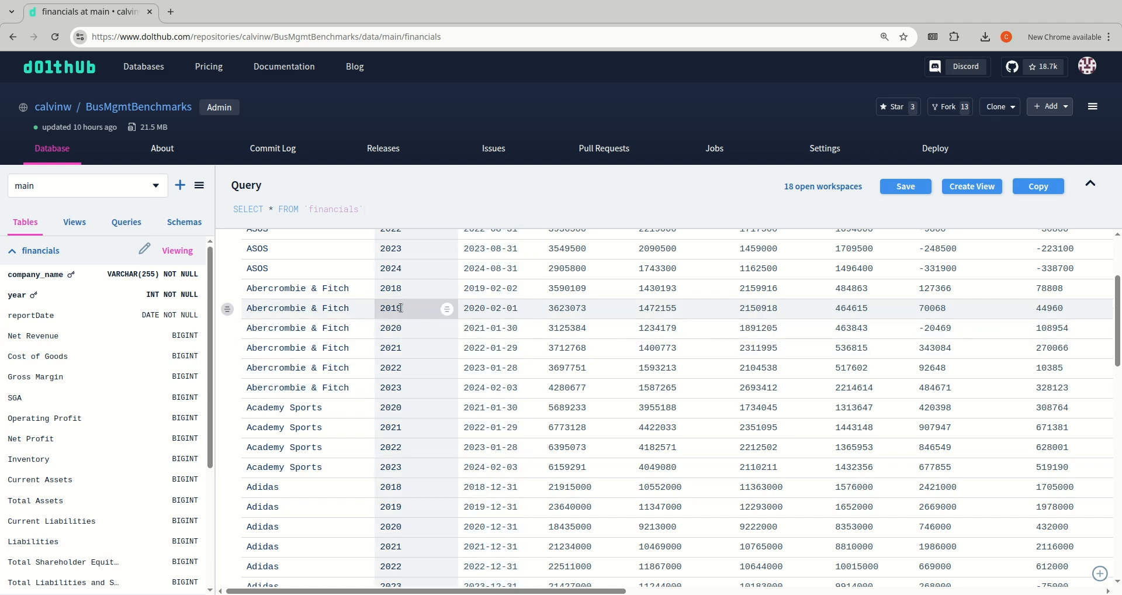
drag(401, 307, 372, 308)
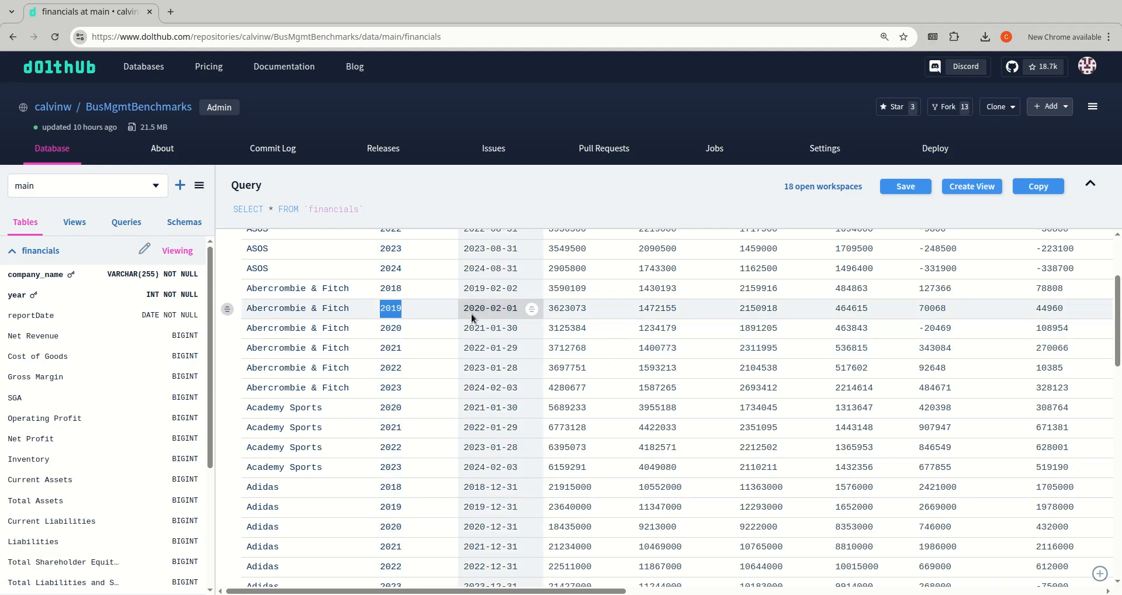
drag(465, 309, 515, 317)
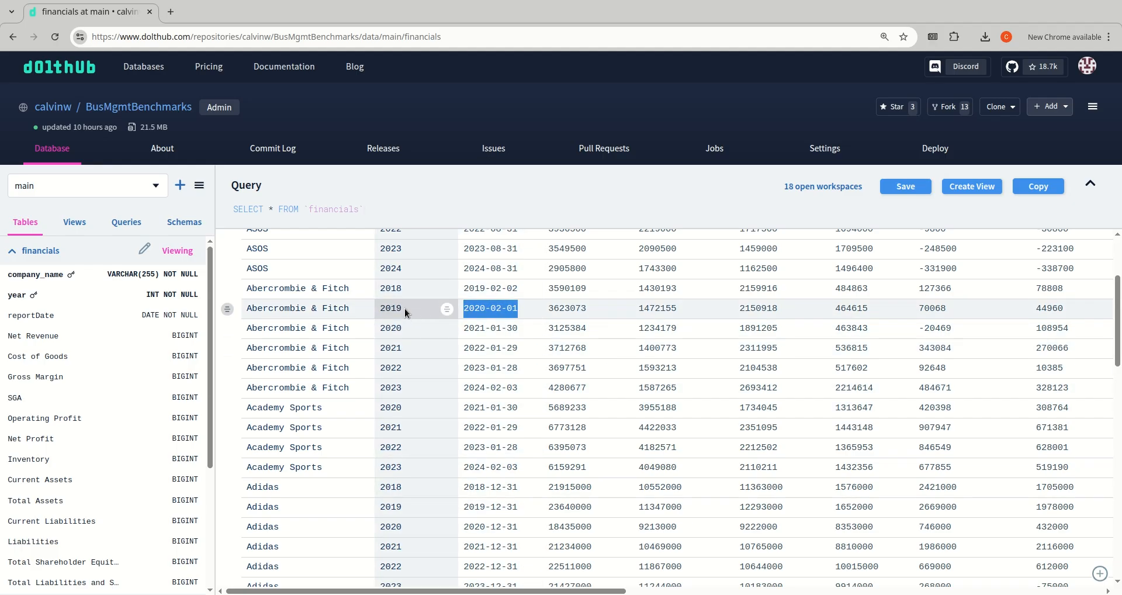
click(403, 306)
drag(385, 304, 380, 307)
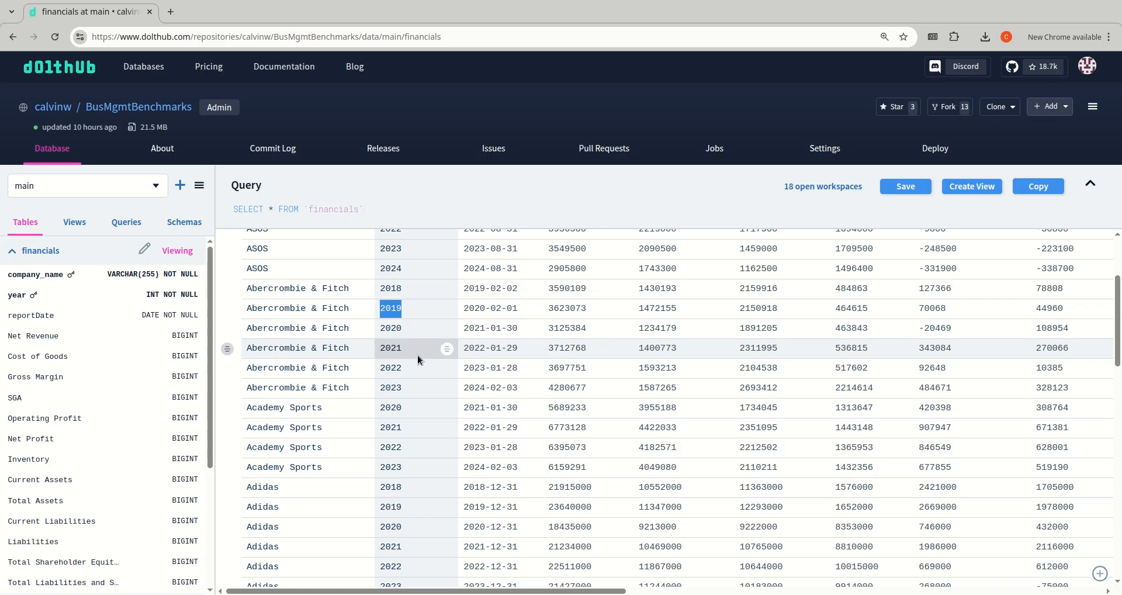
Check the report dates of the Abercrombie & Fitch rows for 2018 to 2021 against their year values.
scroll(422, 383, up, 3)
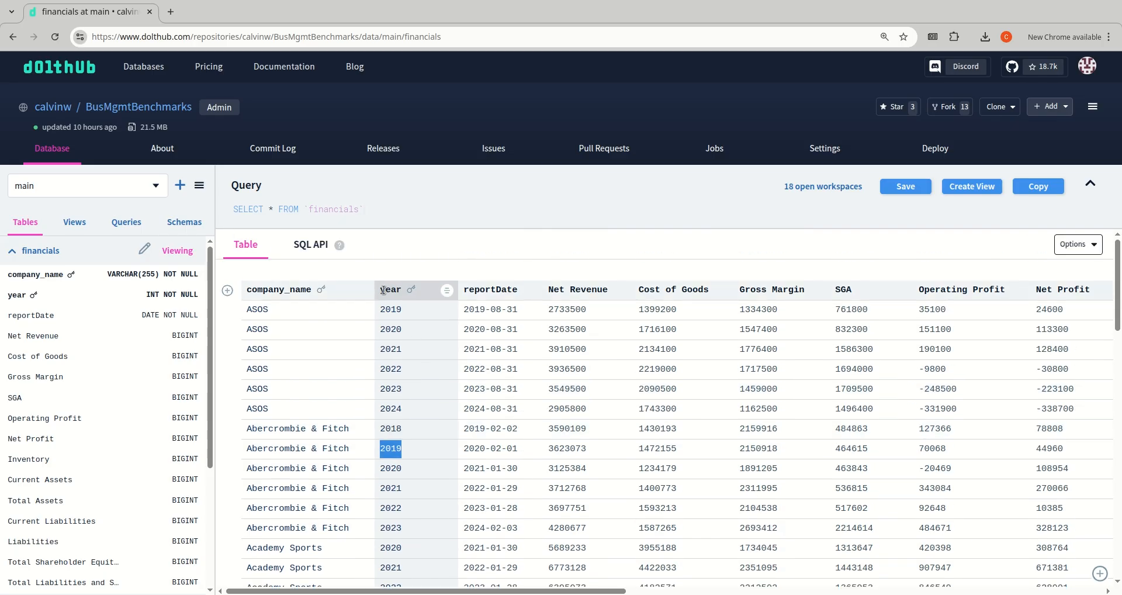
scroll(401, 398, down, 1)
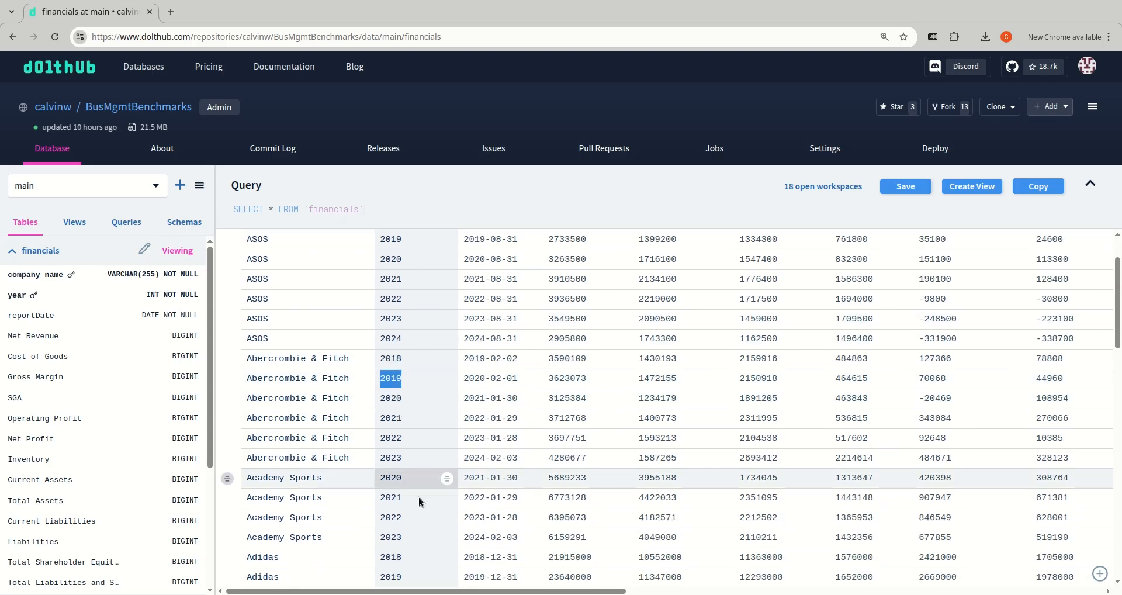
double_click(487, 359)
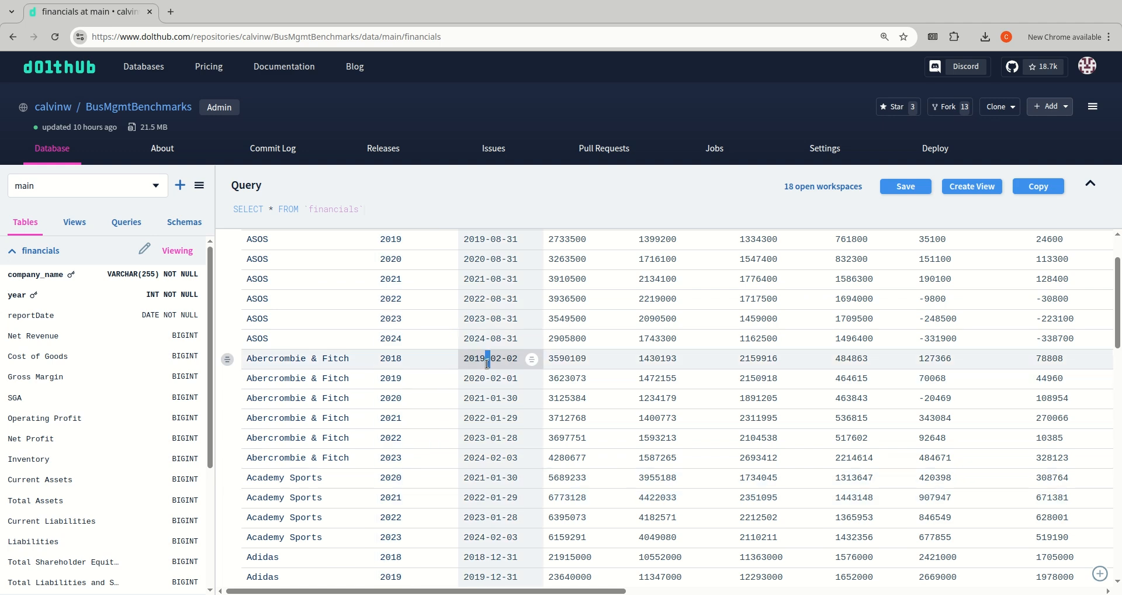
double_click(487, 378)
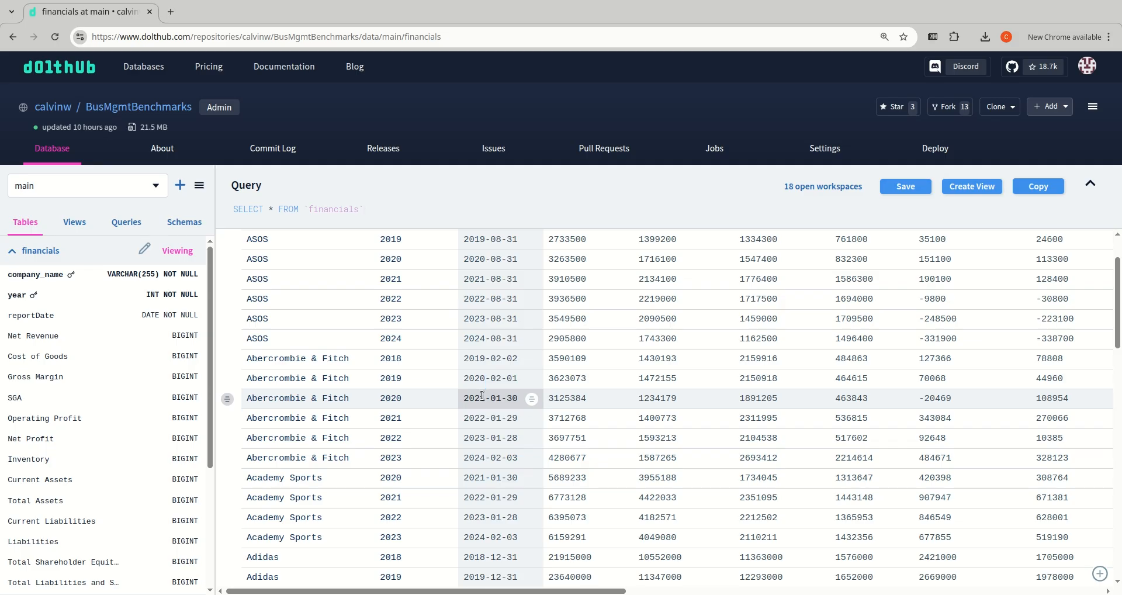
double_click(482, 396)
click(488, 421)
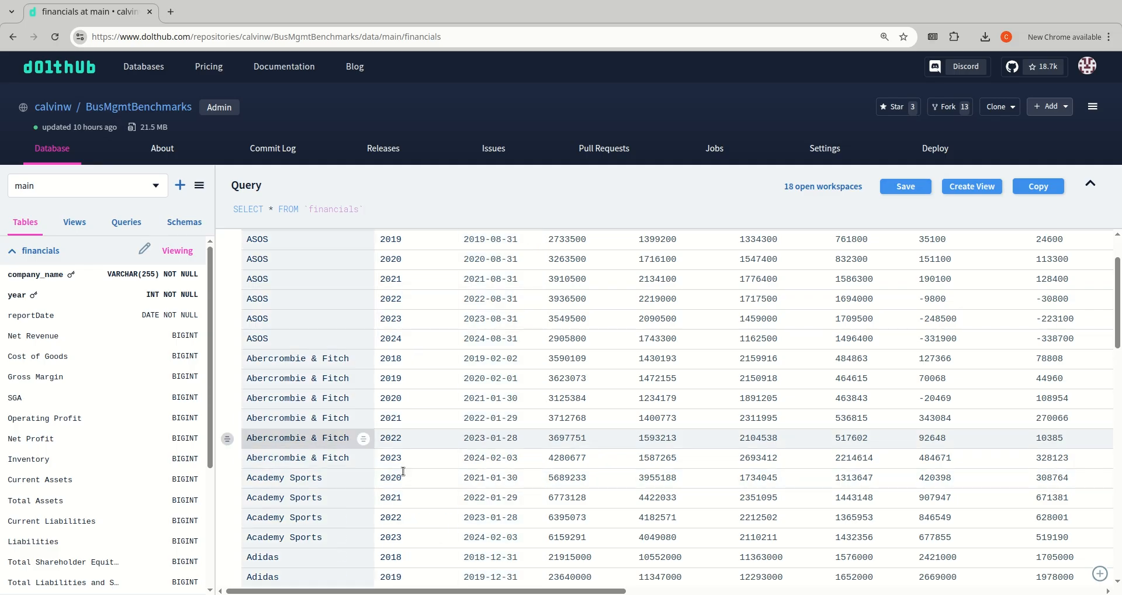
Compare the year and reportDate values in the first ASOS row, highlighting the report date.
scroll(532, 493, up, 2)
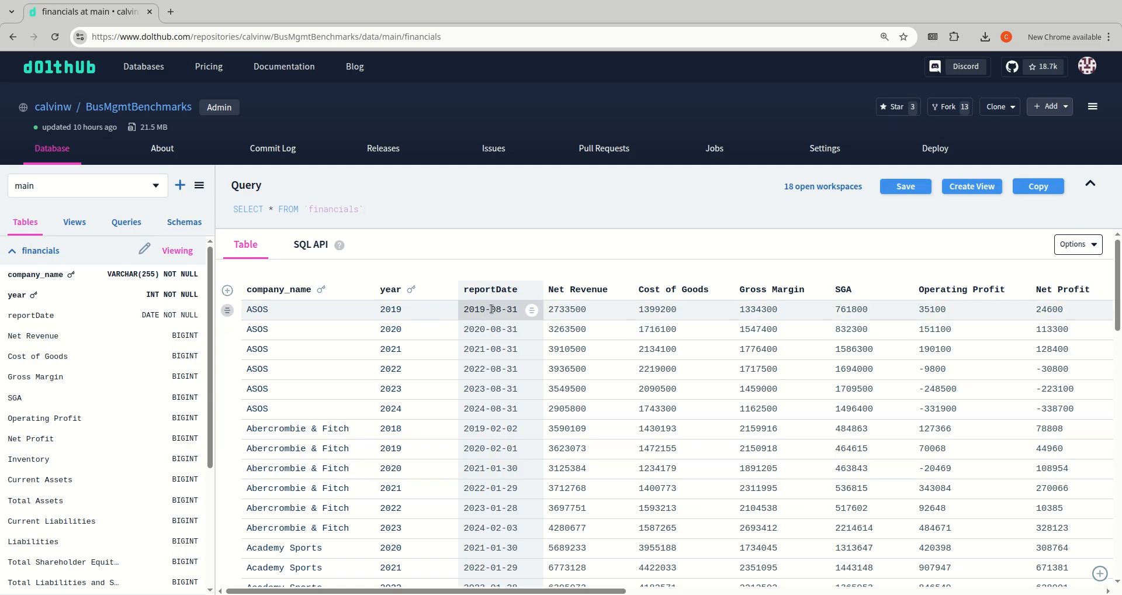
double_click(404, 307)
drag(516, 310, 466, 308)
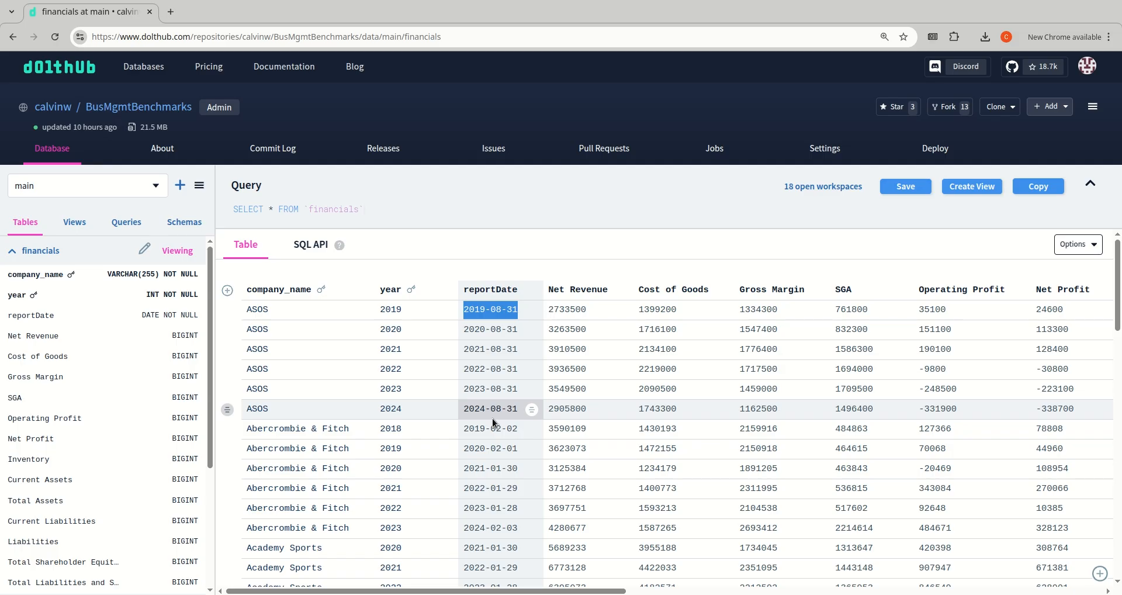
click(405, 309)
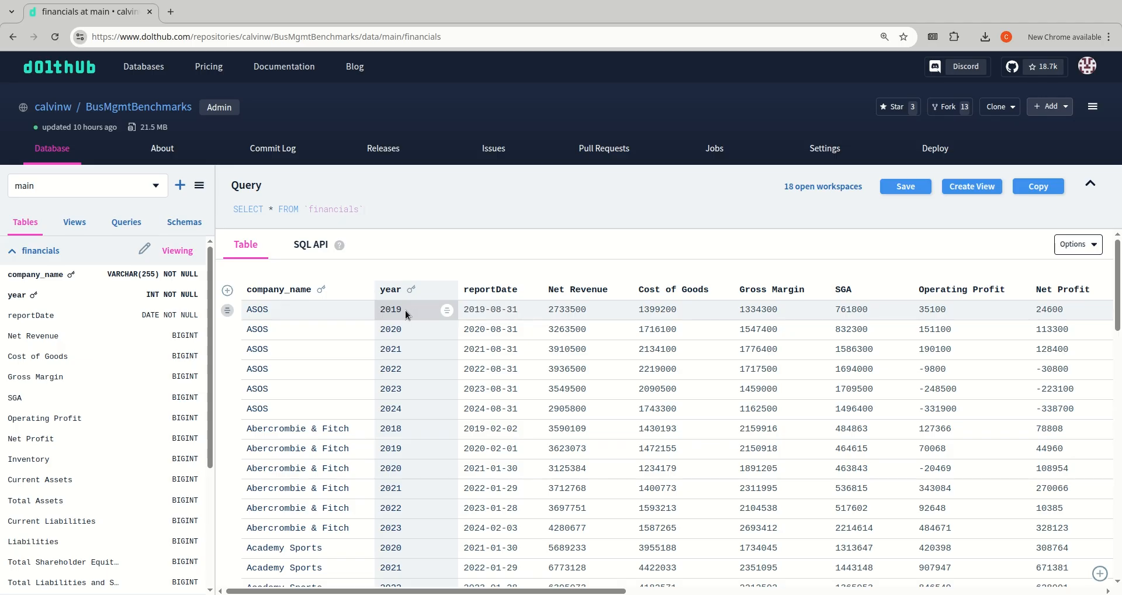
Highlight the year in the first ASOS row and collapse the financials table's column list.
drag(405, 309, 379, 306)
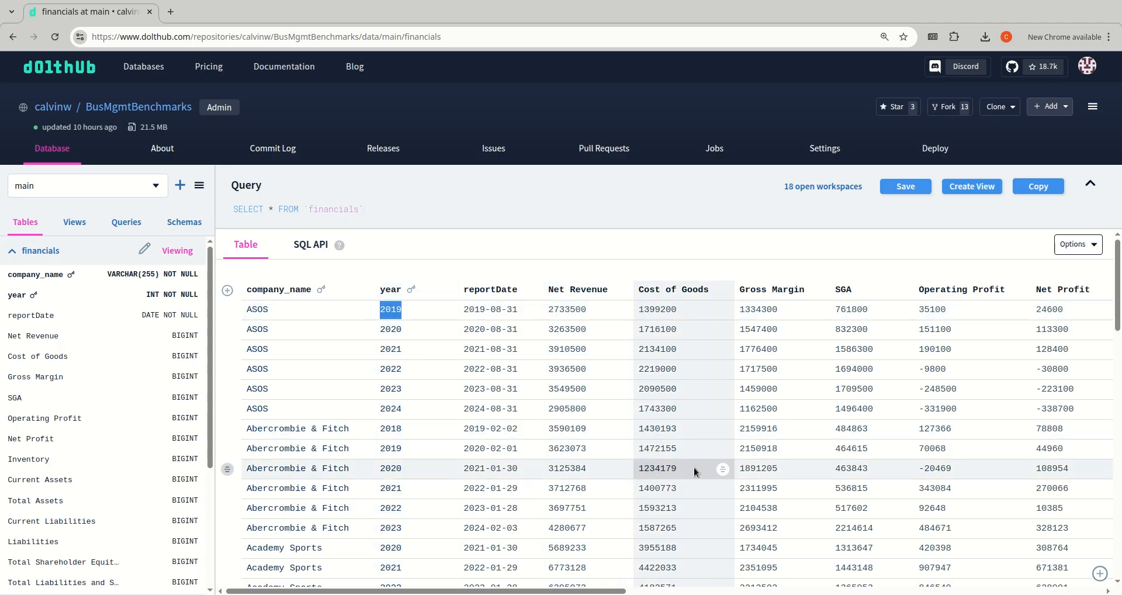
scroll(693, 467, down, 5)
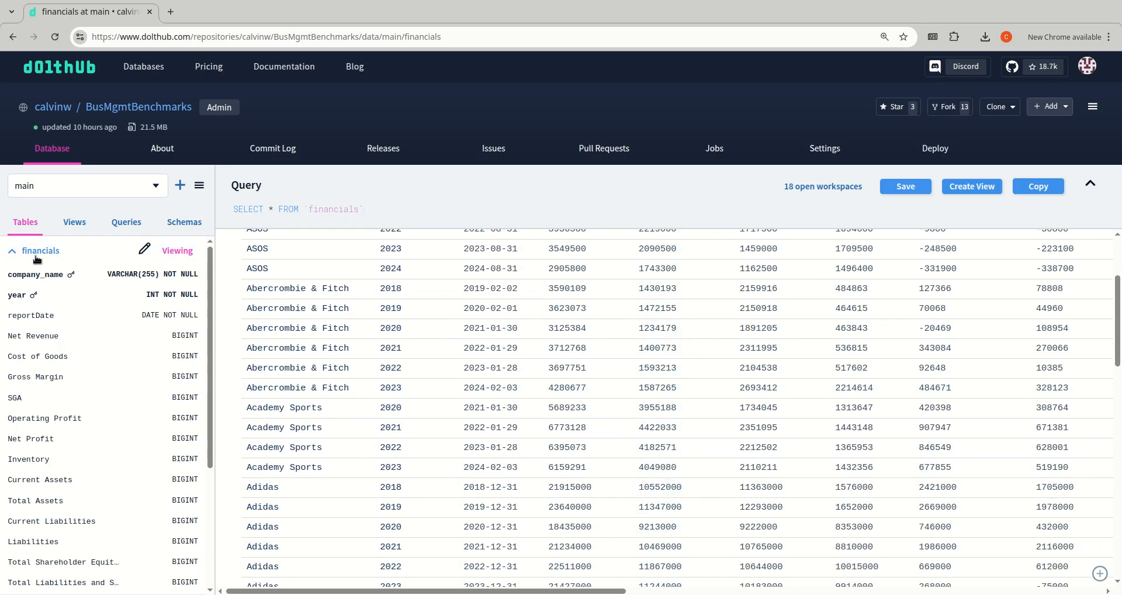
click(35, 251)
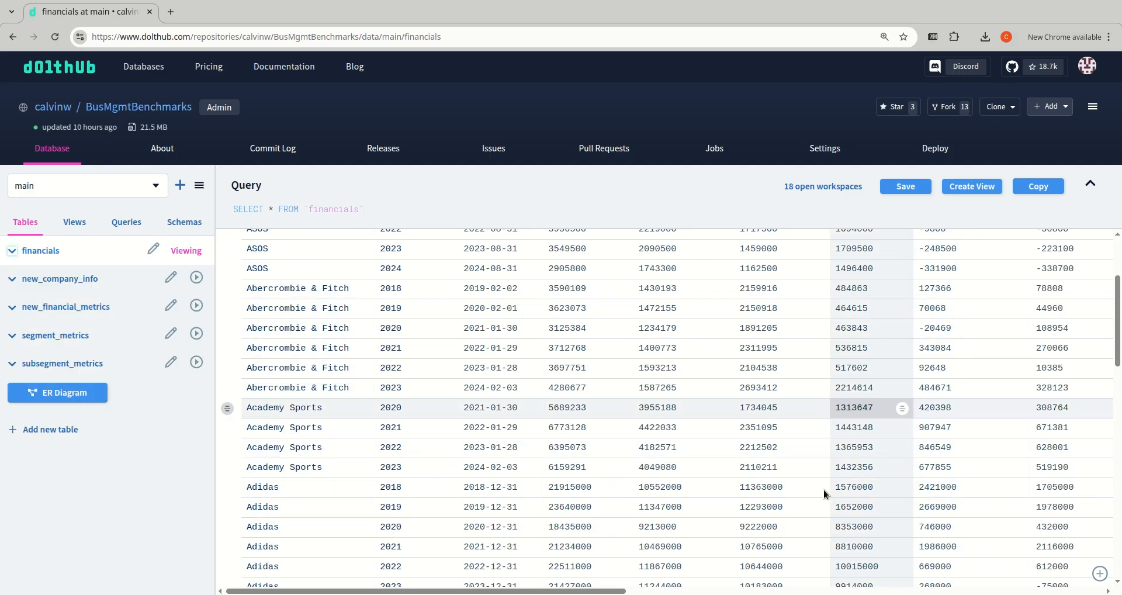
scroll(870, 509, up, 5)
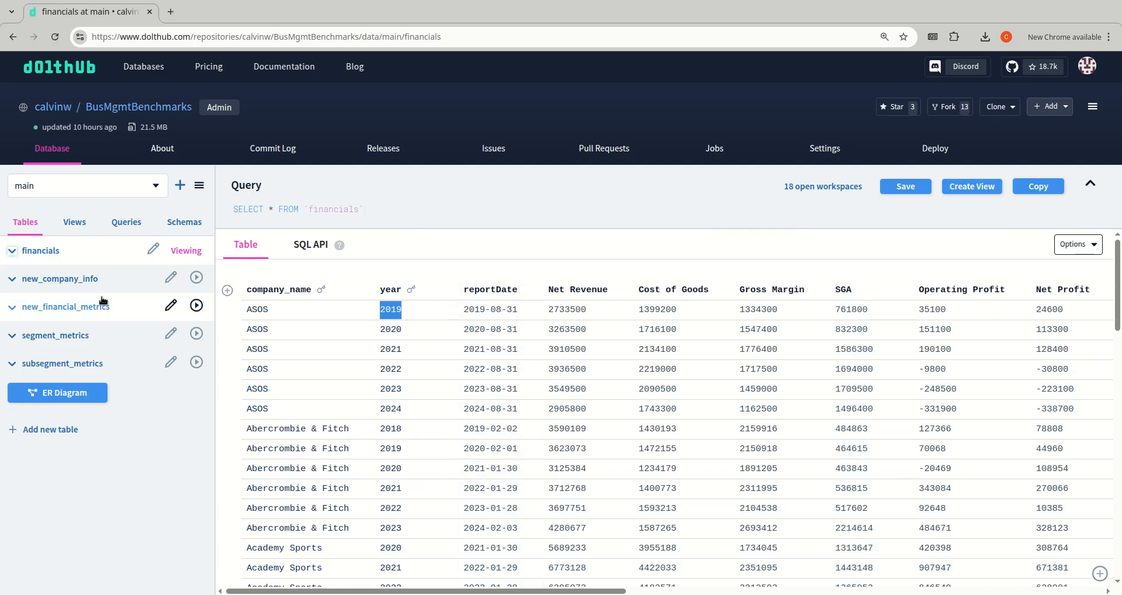
Display the new_financial_metrics table and look over its yearly percentage values per company.
click(196, 305)
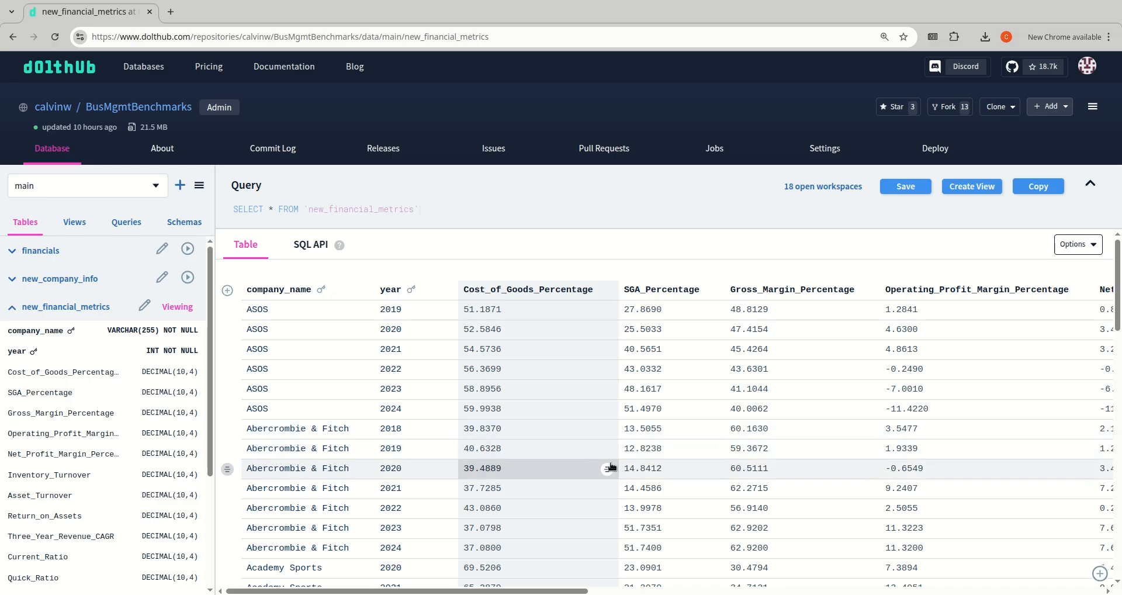
scroll(657, 486, down, 2)
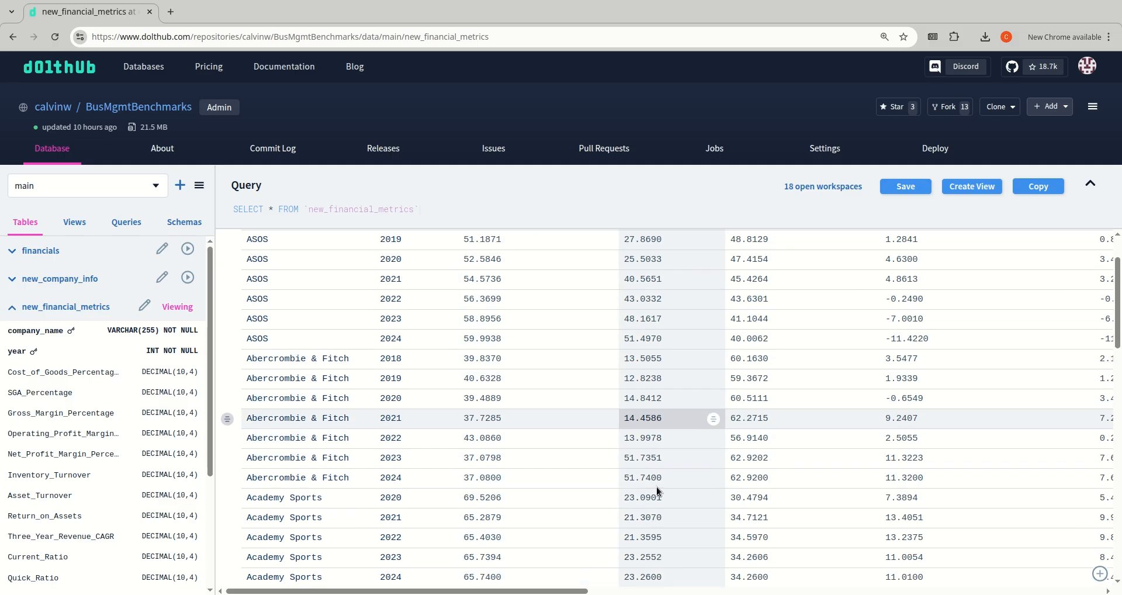
scroll(359, 386, up, 2)
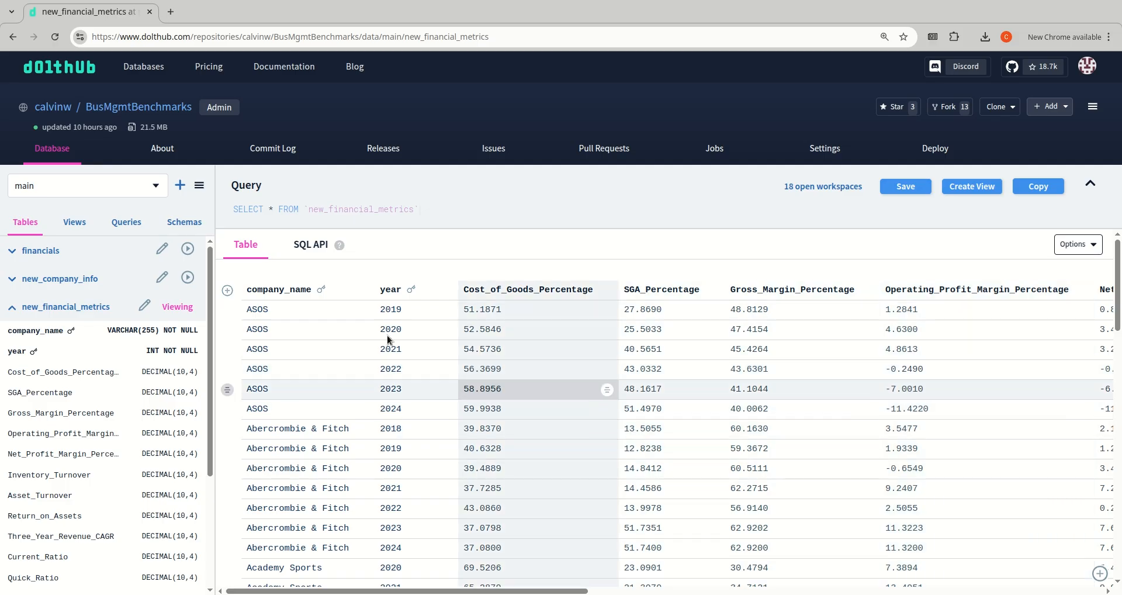
Return to the financials table and highlight the Cost of Goods and Net Revenue values of the ASOS 2019 row.
click(187, 249)
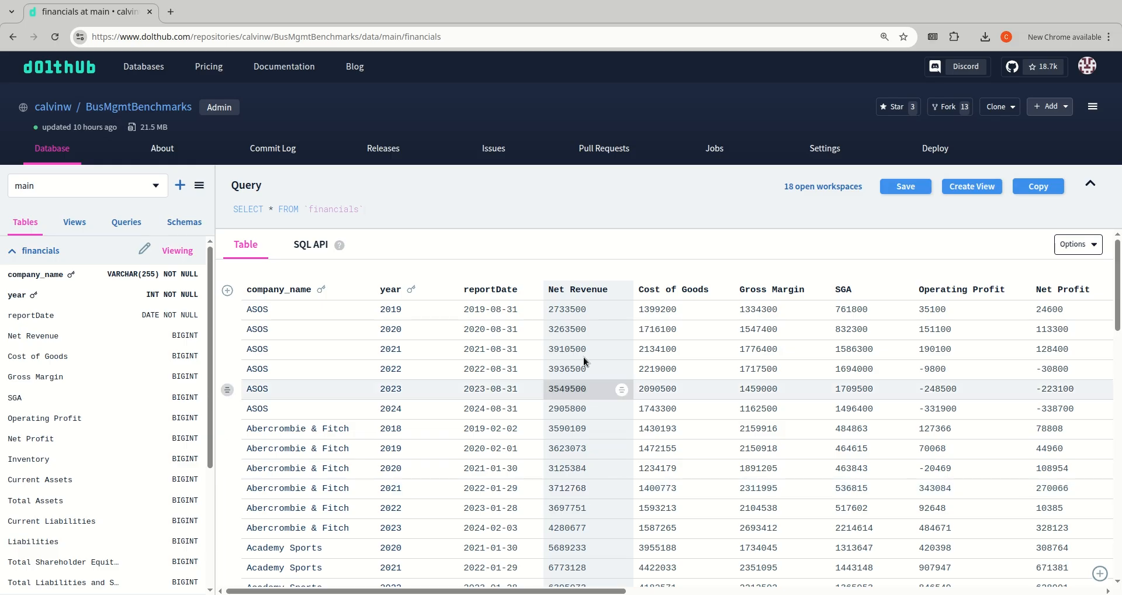
double_click(662, 310)
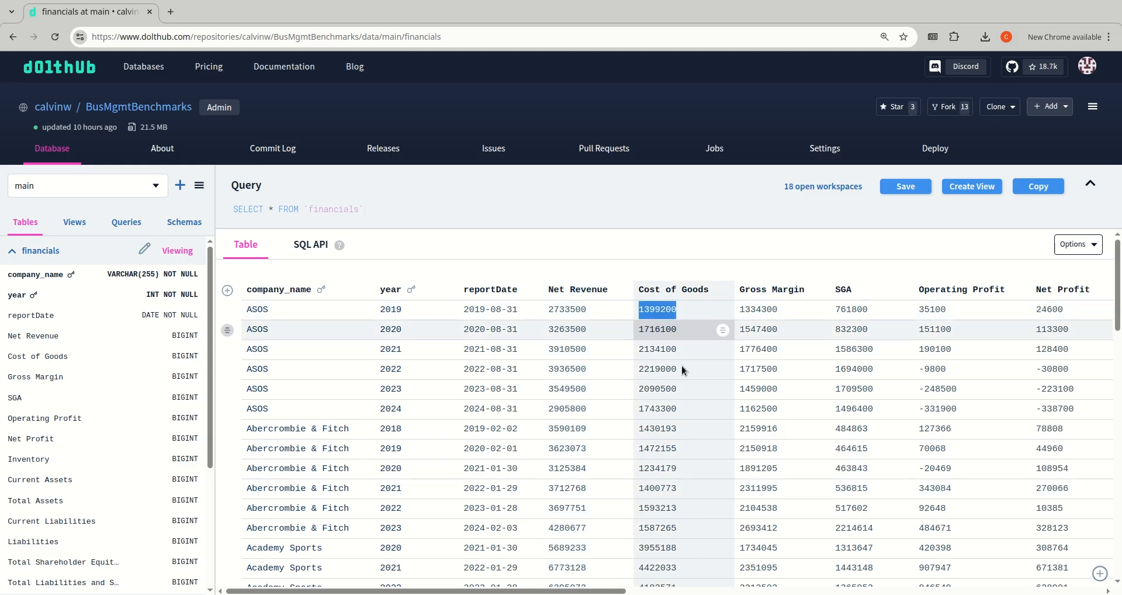
double_click(582, 311)
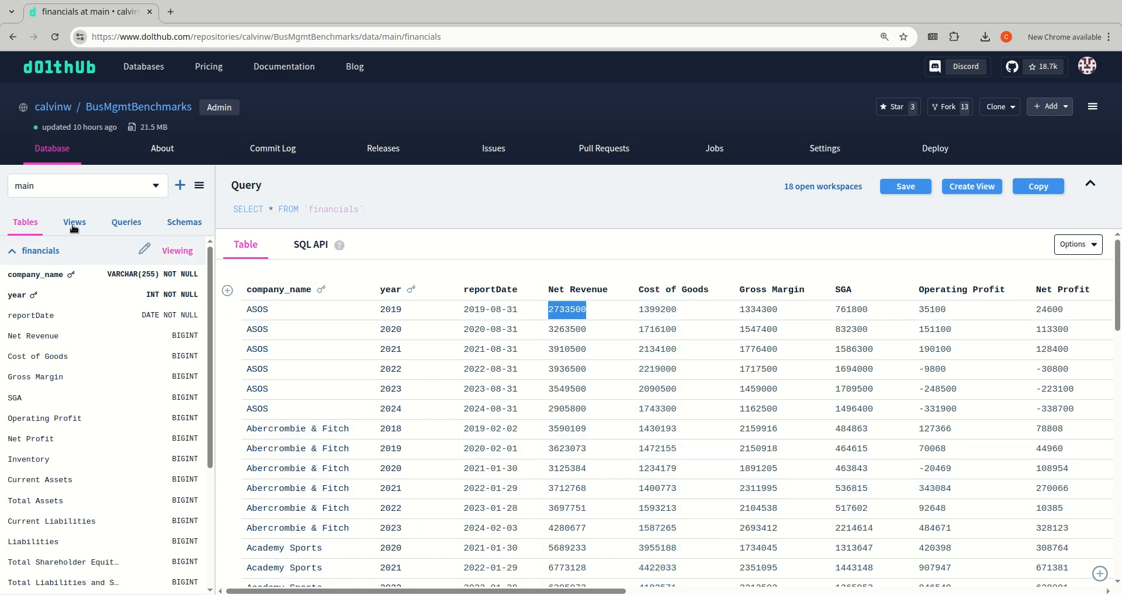
Reopen the new_financial_metrics table and examine its columns through Debt_to_Equity.
scroll(73, 412, down, 4)
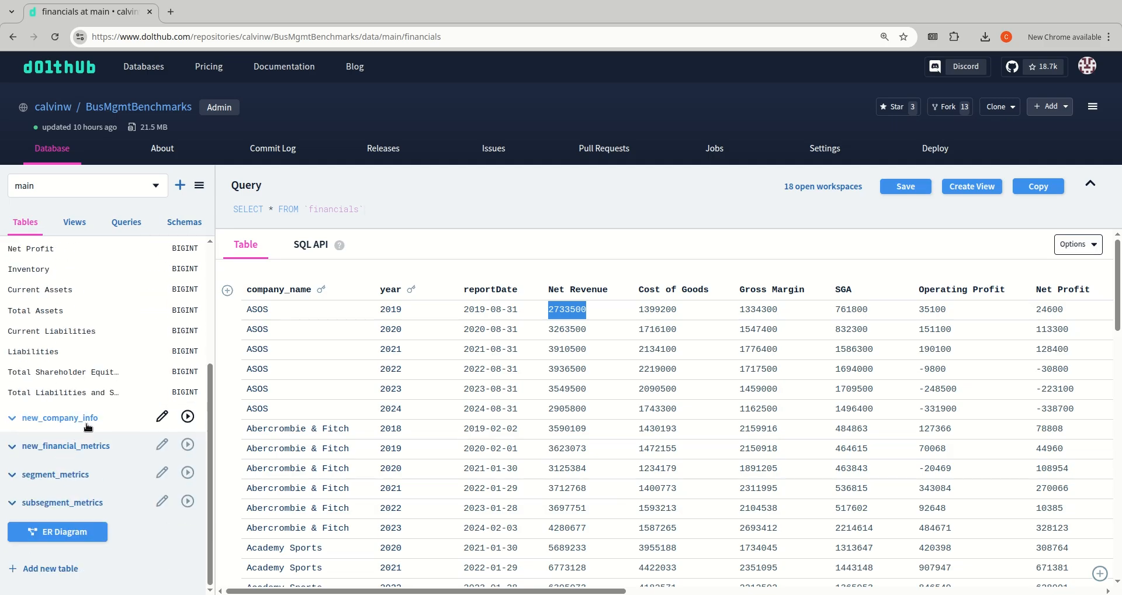
click(188, 445)
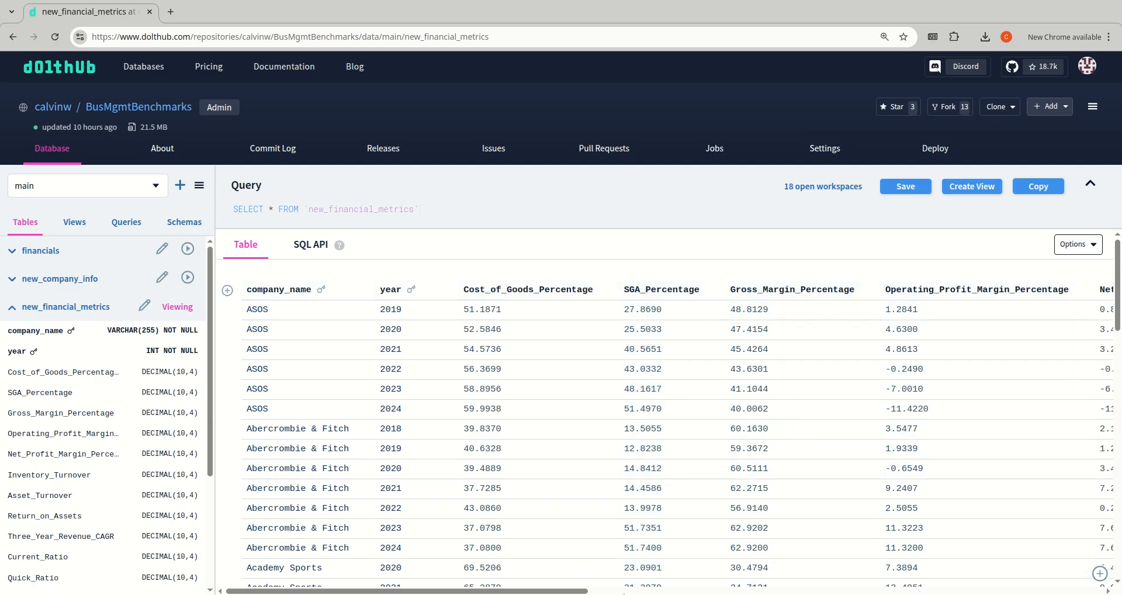
drag(580, 591, 1013, 585)
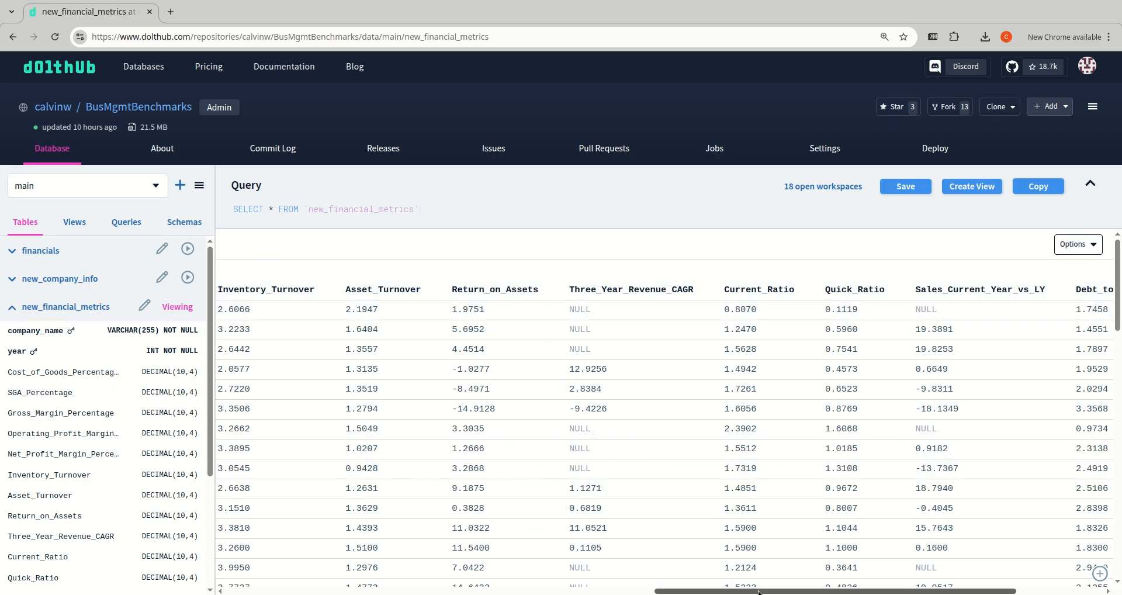
drag(758, 590, 820, 590)
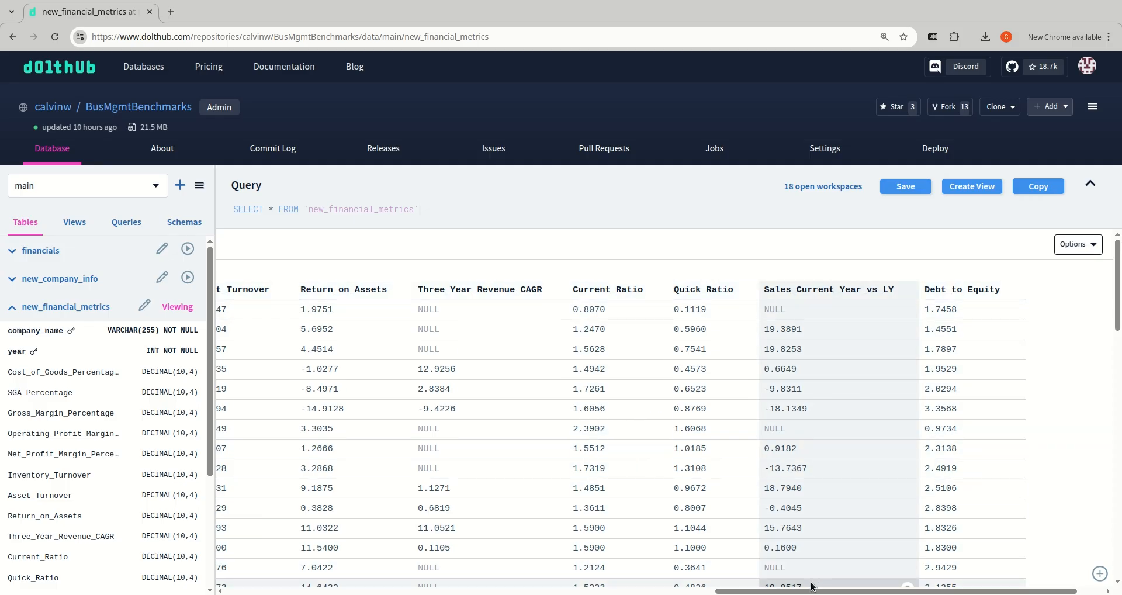
drag(806, 591, 316, 591)
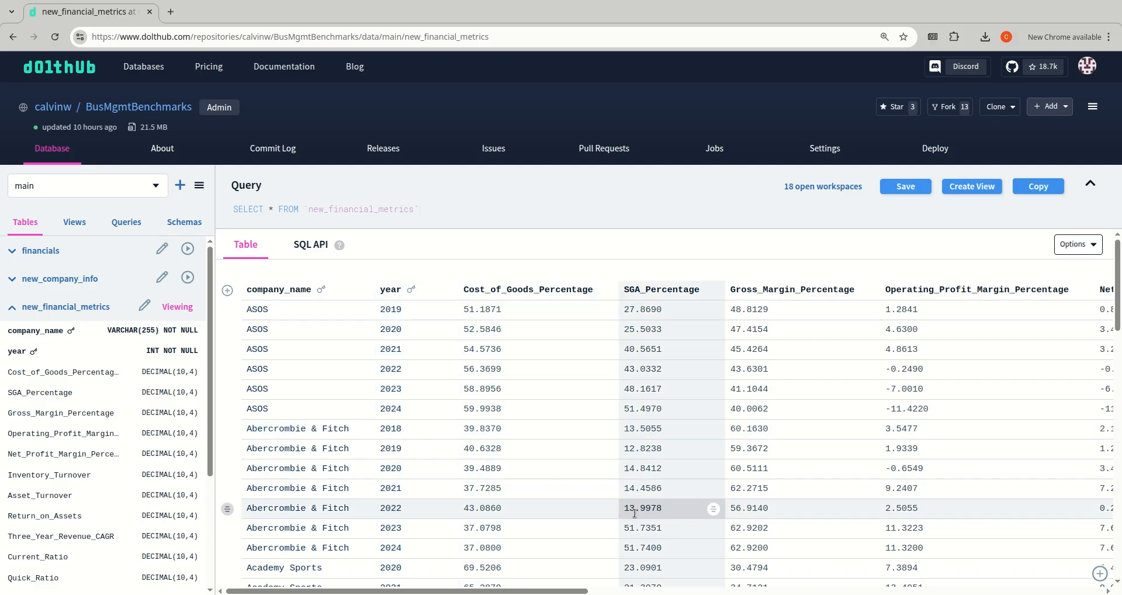
Display the segment_metrics table and highlight the cost of goods and gross margin percentages of the Department Store 2018 row.
click(13, 313)
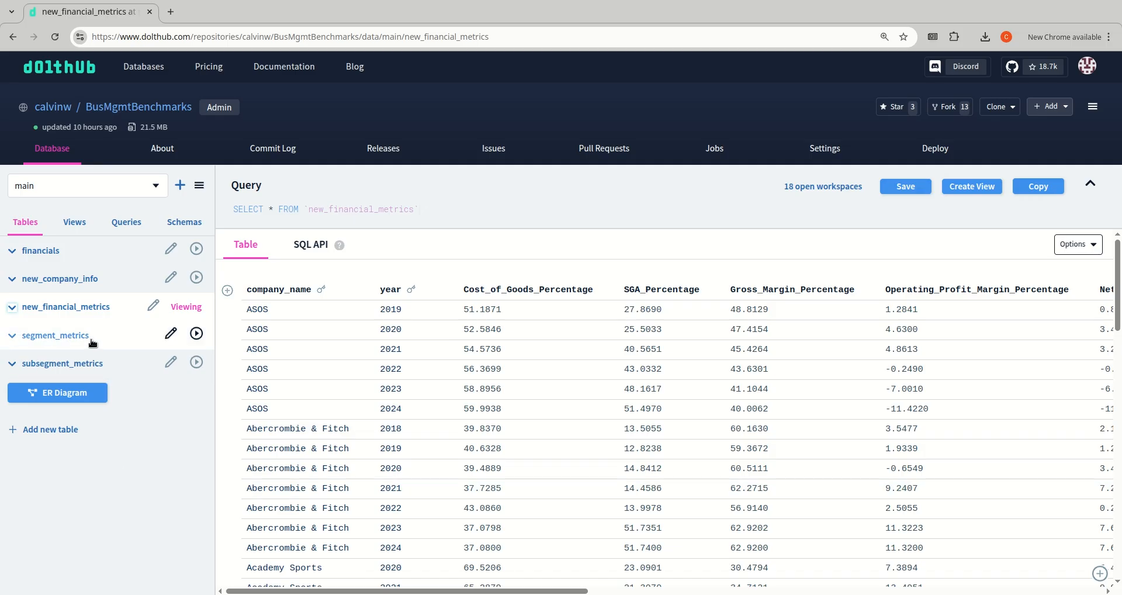
click(196, 334)
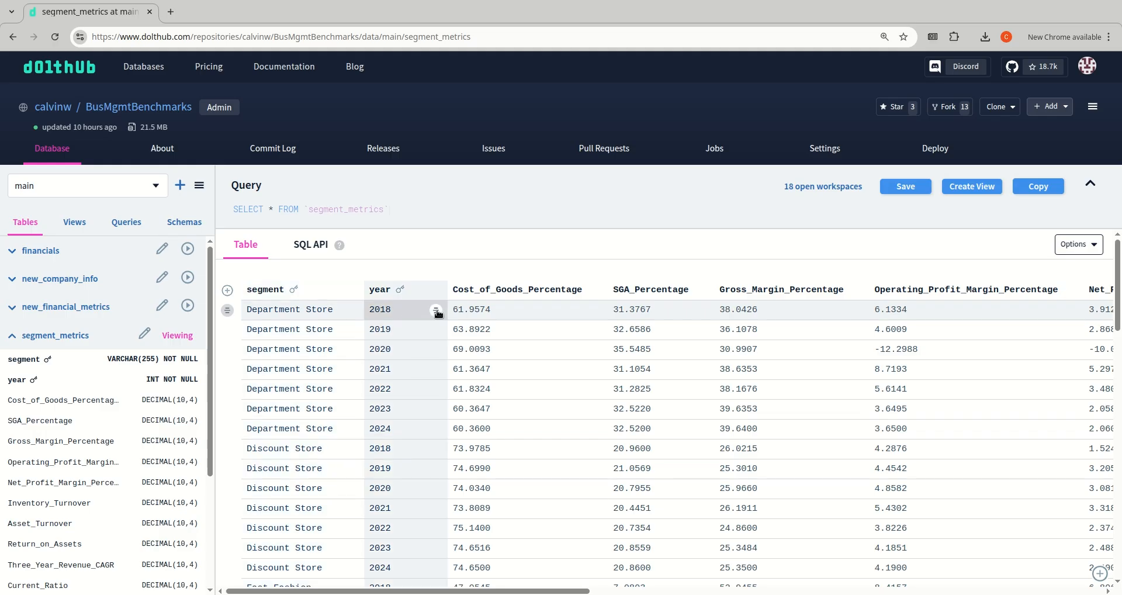
drag(449, 309, 508, 317)
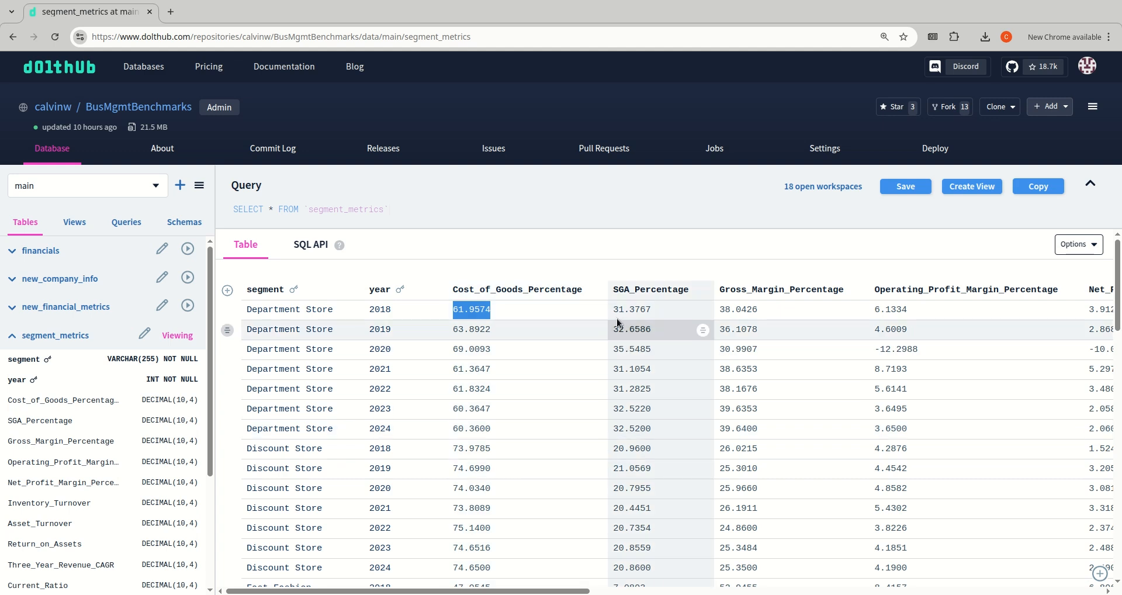
drag(720, 310, 774, 350)
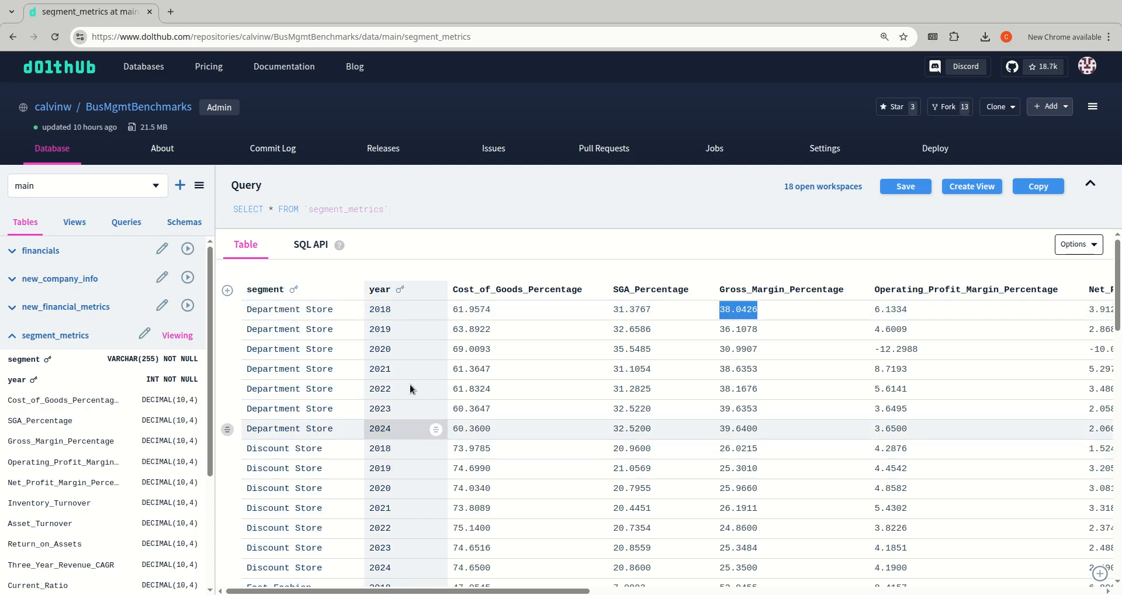
Examine the yearly rows for each segment in segment_metrics, down to Warehouse Clubs.
scroll(429, 490, down, 12)
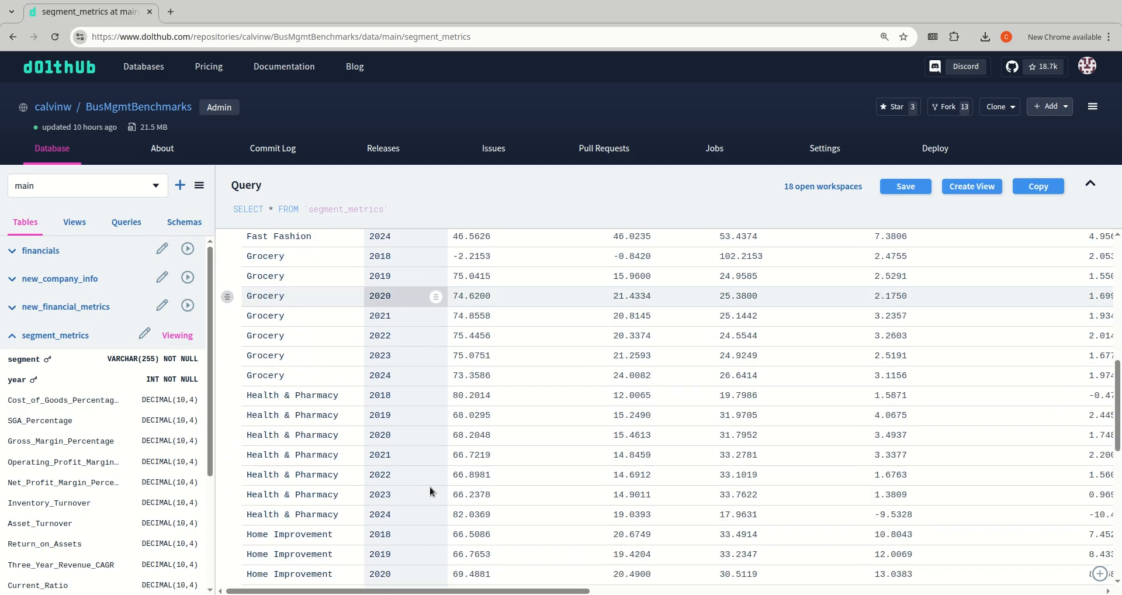
scroll(435, 488, down, 2)
scroll(435, 487, up, 3)
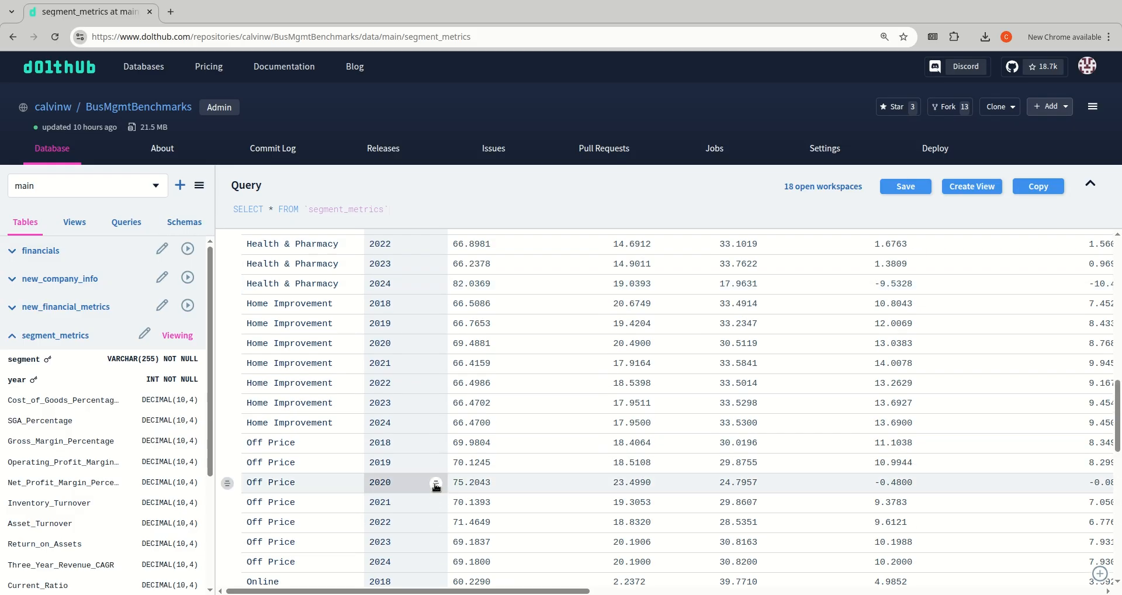
scroll(436, 487, down, 2)
scroll(436, 486, down, 6)
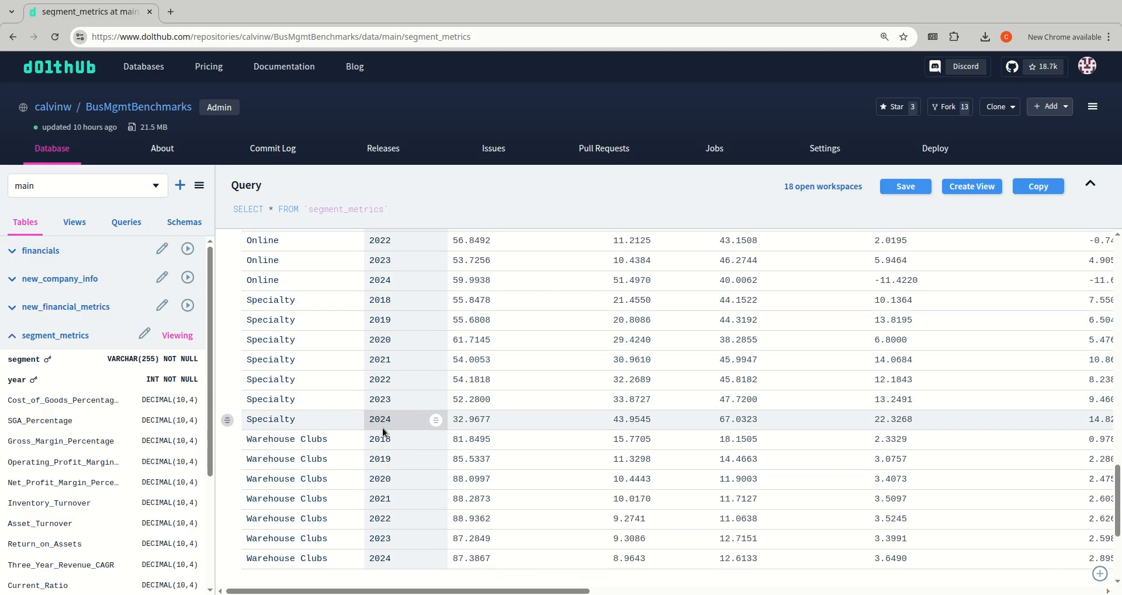
scroll(390, 467, up, 3)
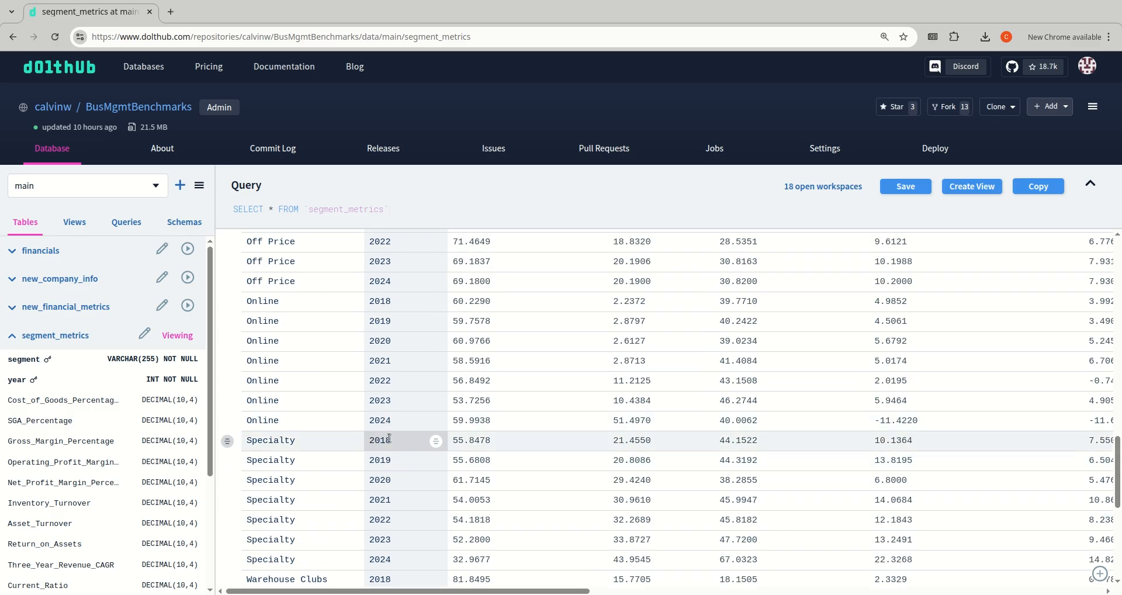
scroll(375, 440, down, 3)
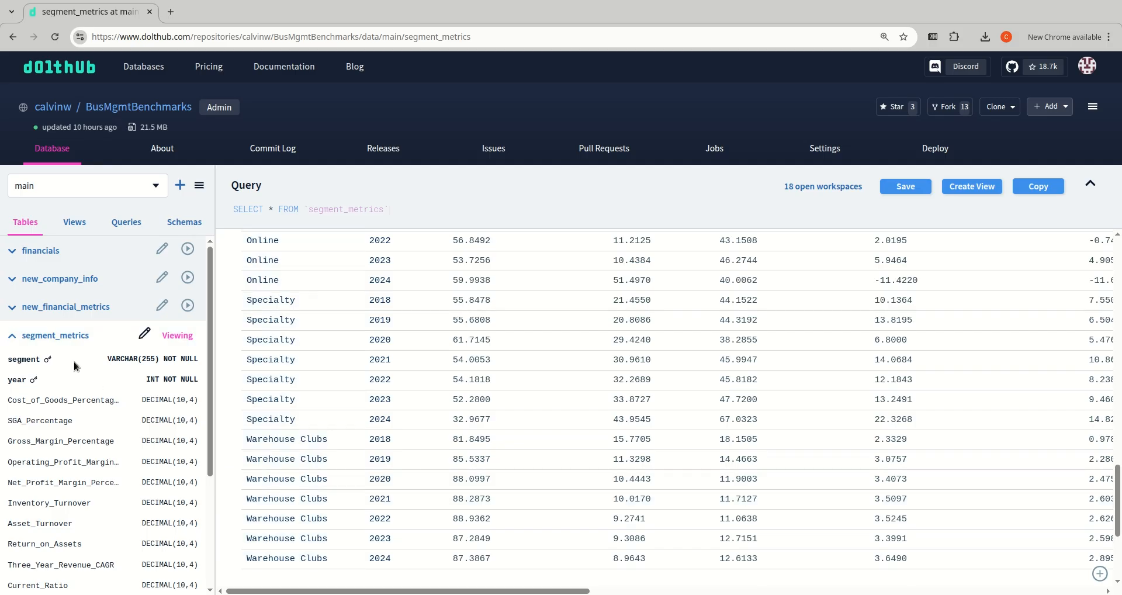
Display the subsegment_metrics table, look over its subsegments, and highlight the cost of goods percentage for Accessories and Shoes 2018.
click(12, 336)
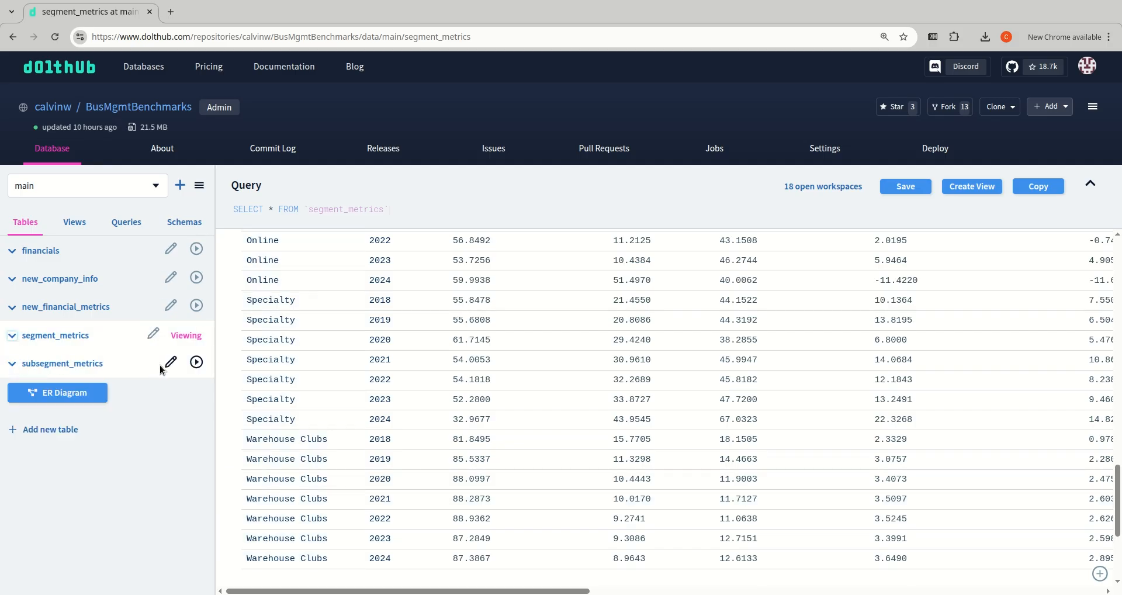
click(197, 363)
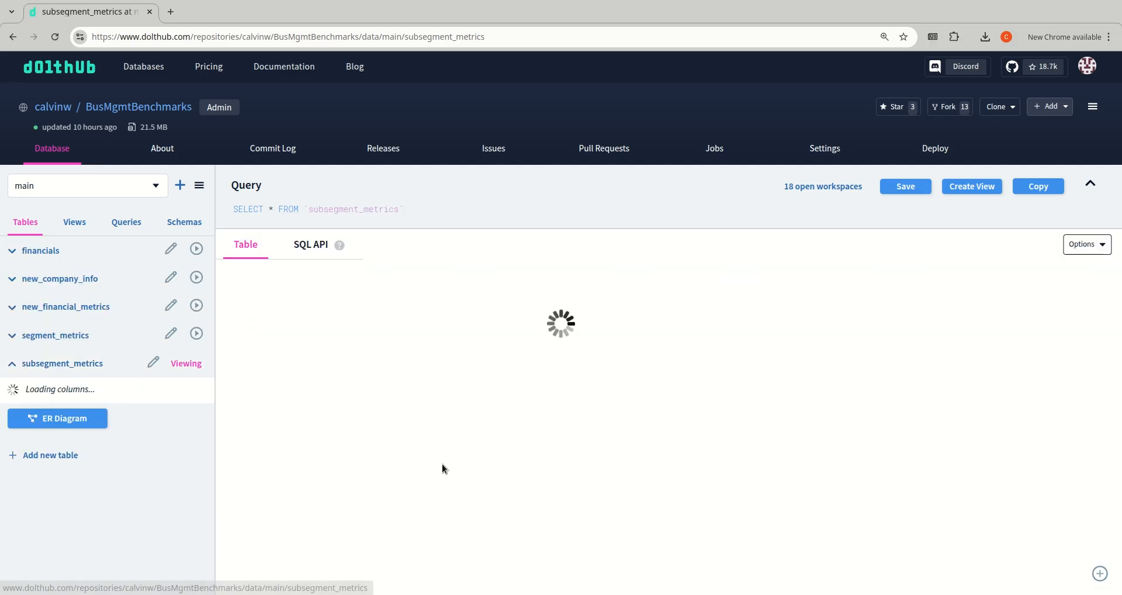
scroll(500, 496, down, 4)
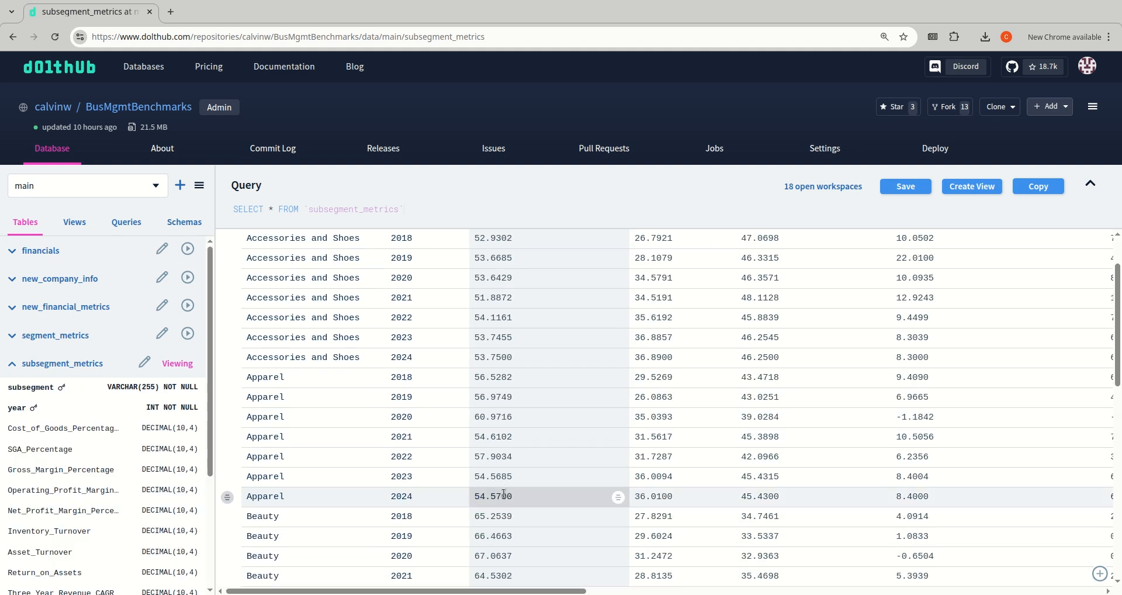
scroll(505, 481, up, 4)
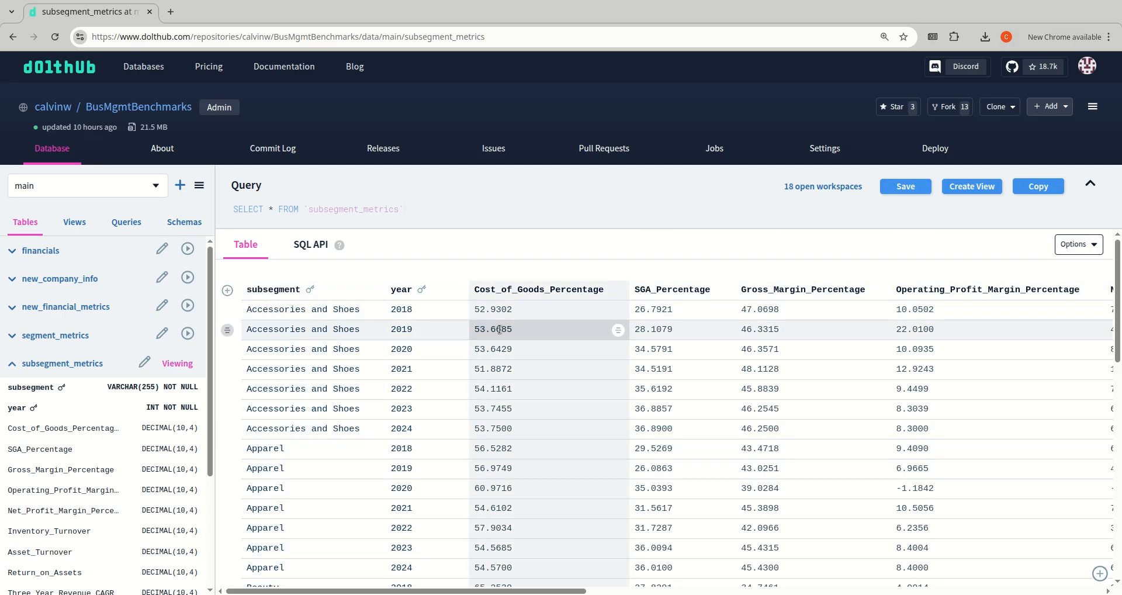
drag(477, 310, 514, 309)
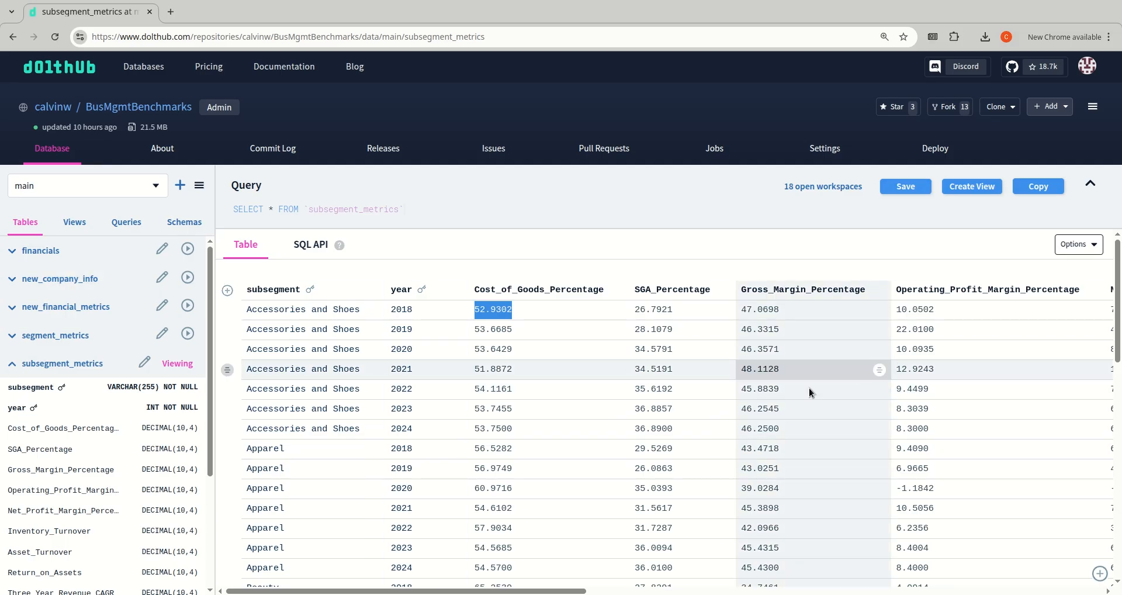
Expand the financials column list and check the download options available for subsegment_metrics.
click(60, 250)
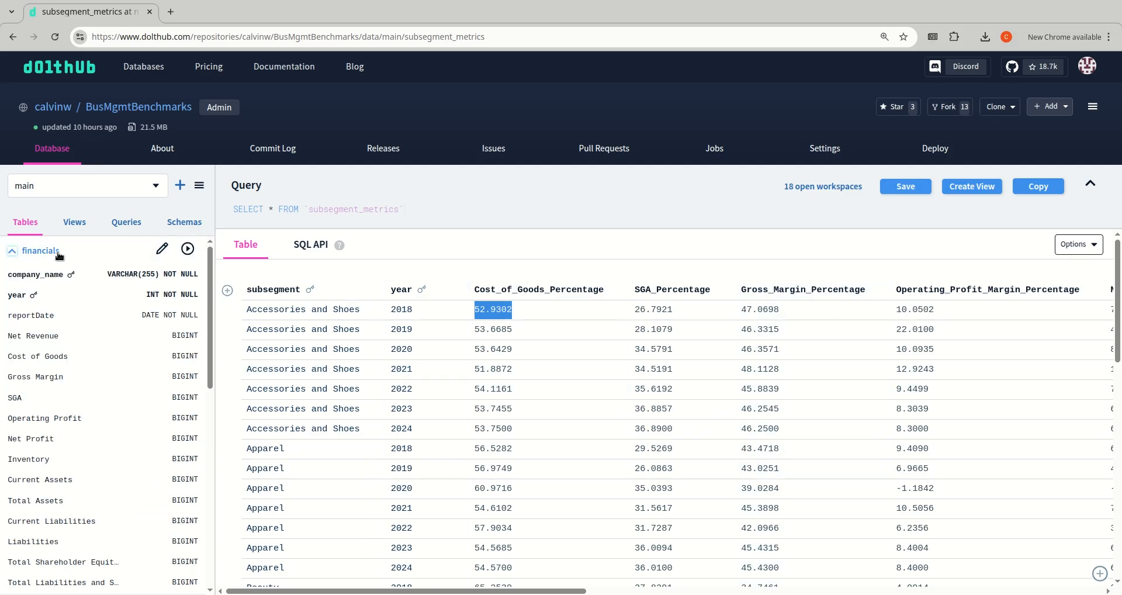
click(1078, 245)
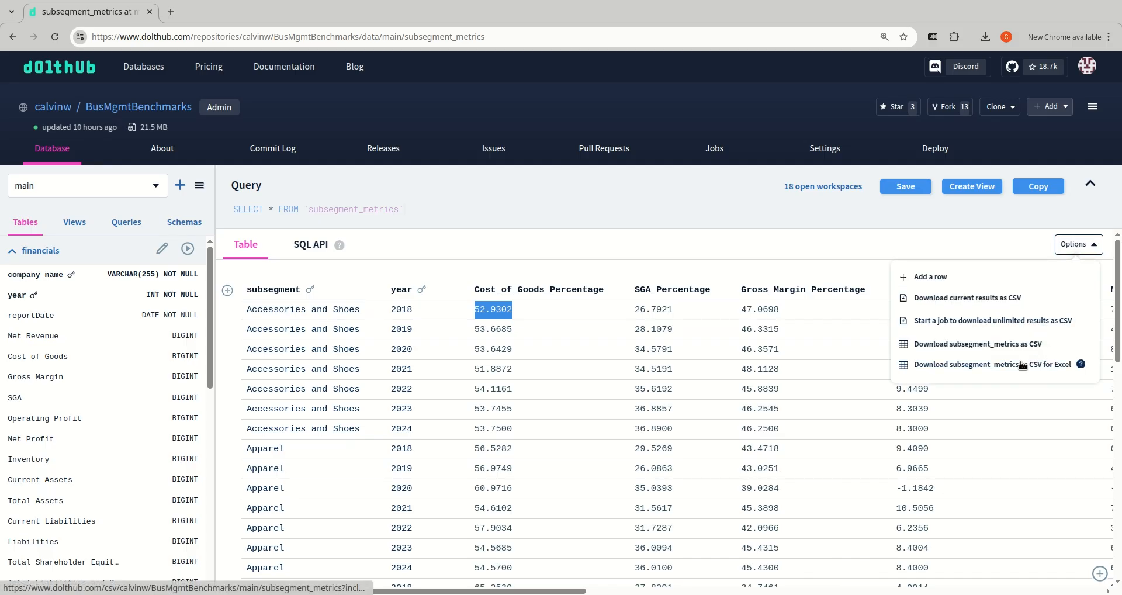
click(791, 237)
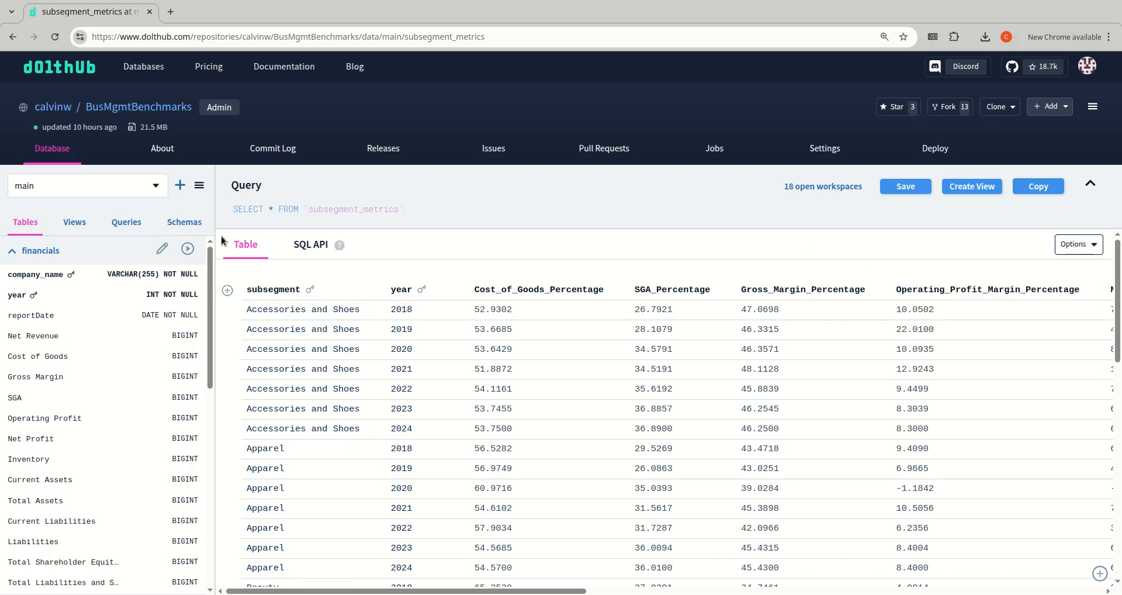
Display the financials table again and open its SQL query in the editor.
click(39, 249)
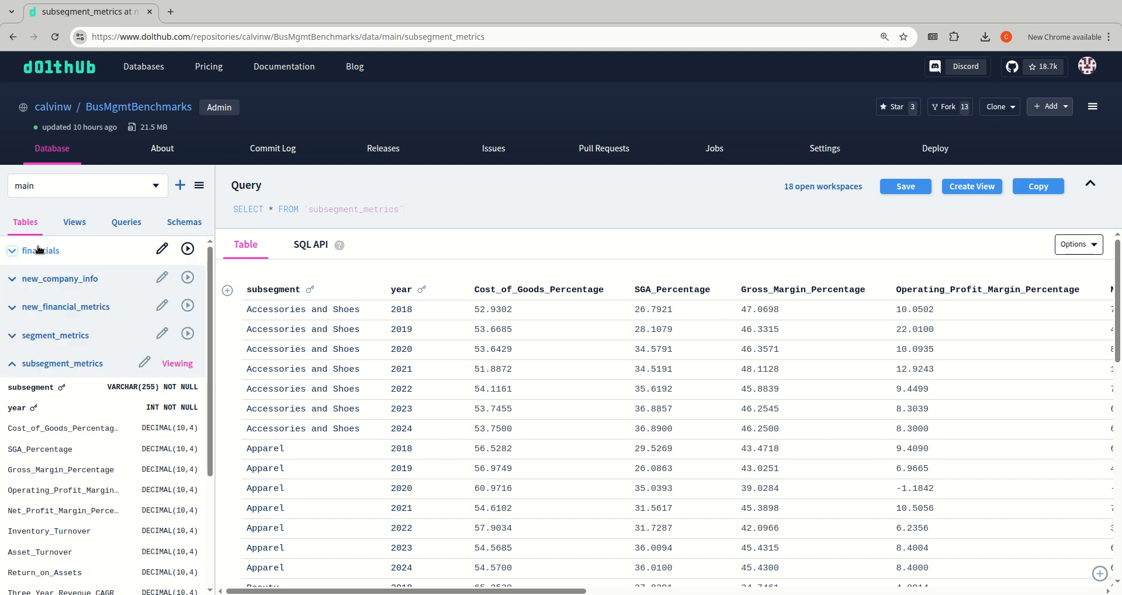
click(186, 249)
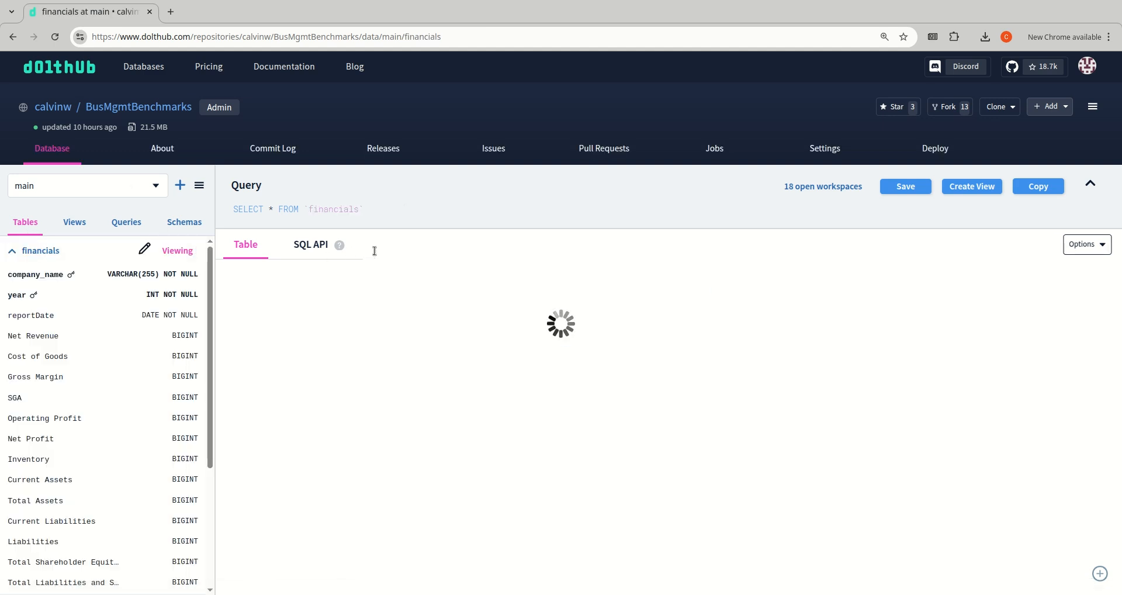
click(373, 221)
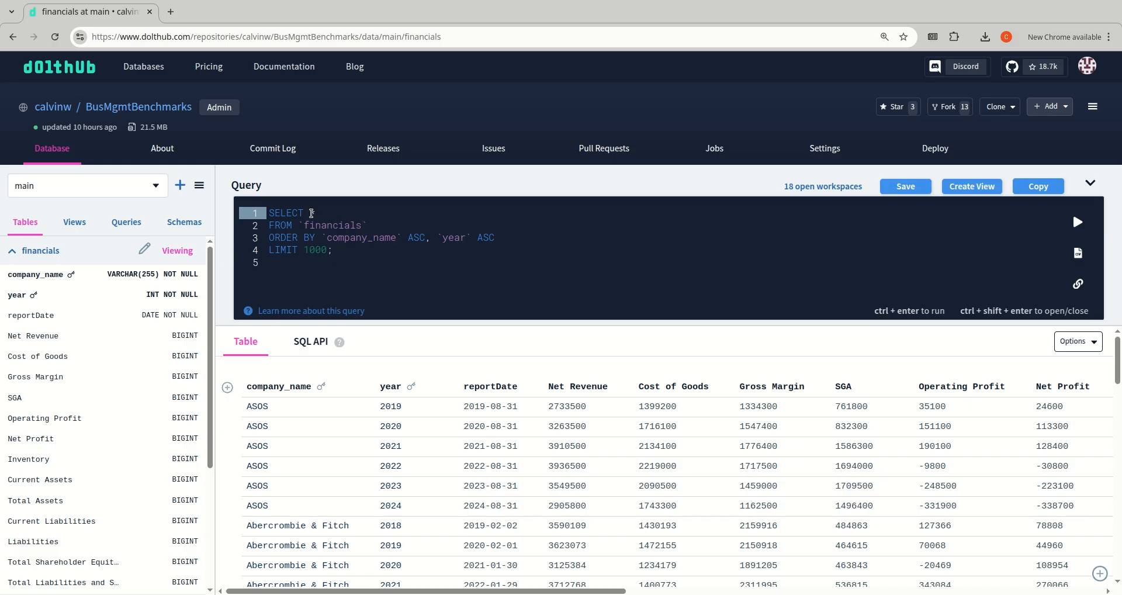
Change the financials query to select only company_name, year and `Net Revenue`, and run it.
double_click(313, 212)
text(company_name, year)
key(ctrl+z)
key(BackSpace)
key(BackSpace)
key(BackSpace)
text(eaer)
key(BackSpace)
text(r)
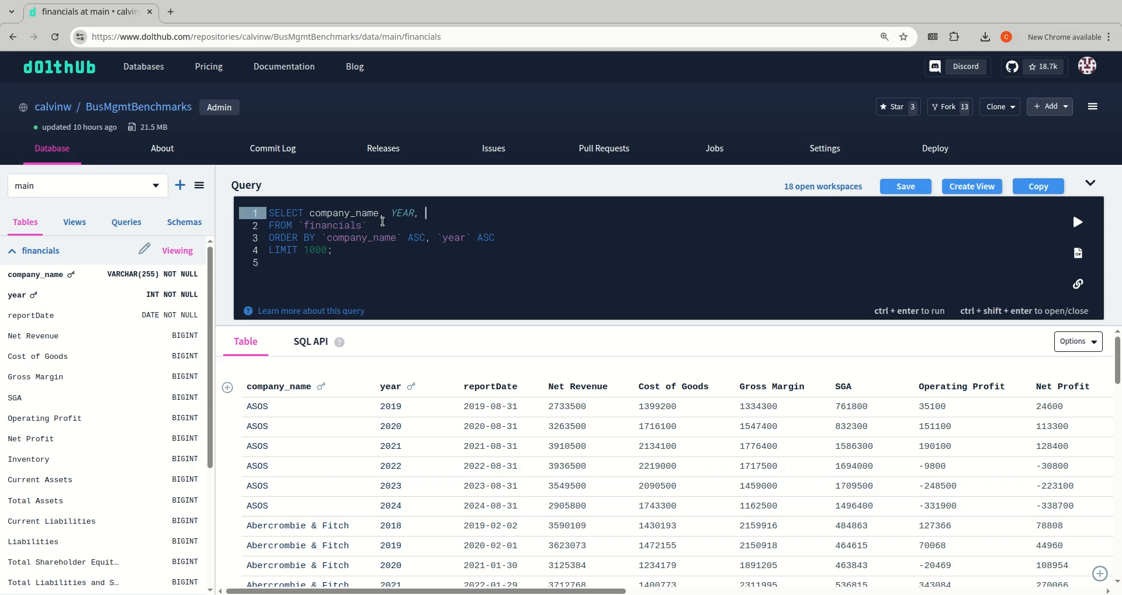
text(`Net Revenue`)
click(1076, 223)
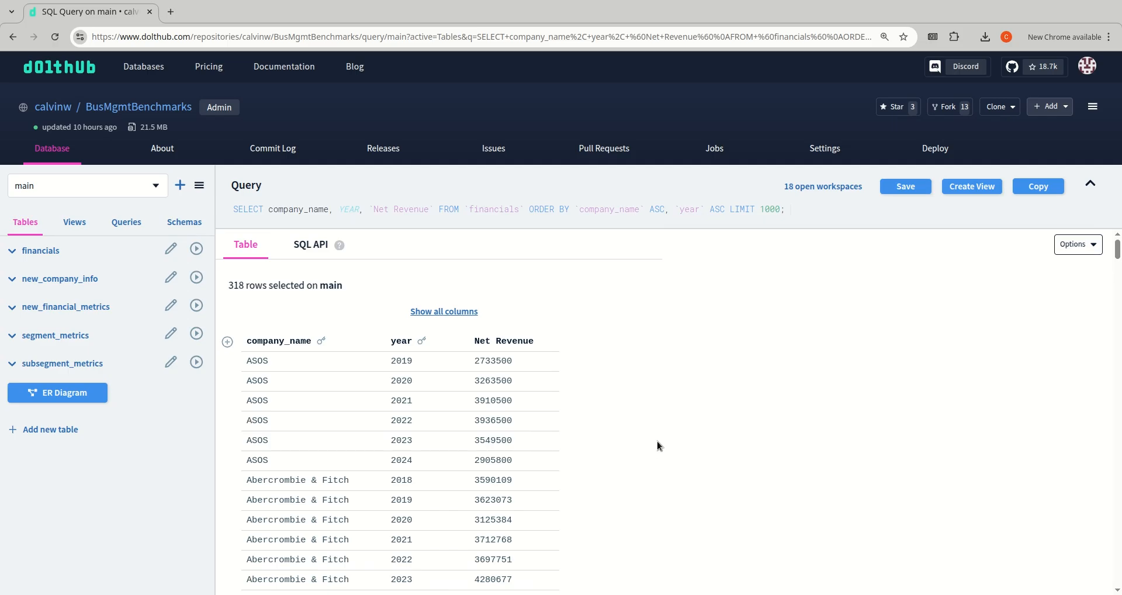
Expand the executed query, highlight the whole SQL statement and look over the returned company, year and Net Revenue rows.
click(762, 218)
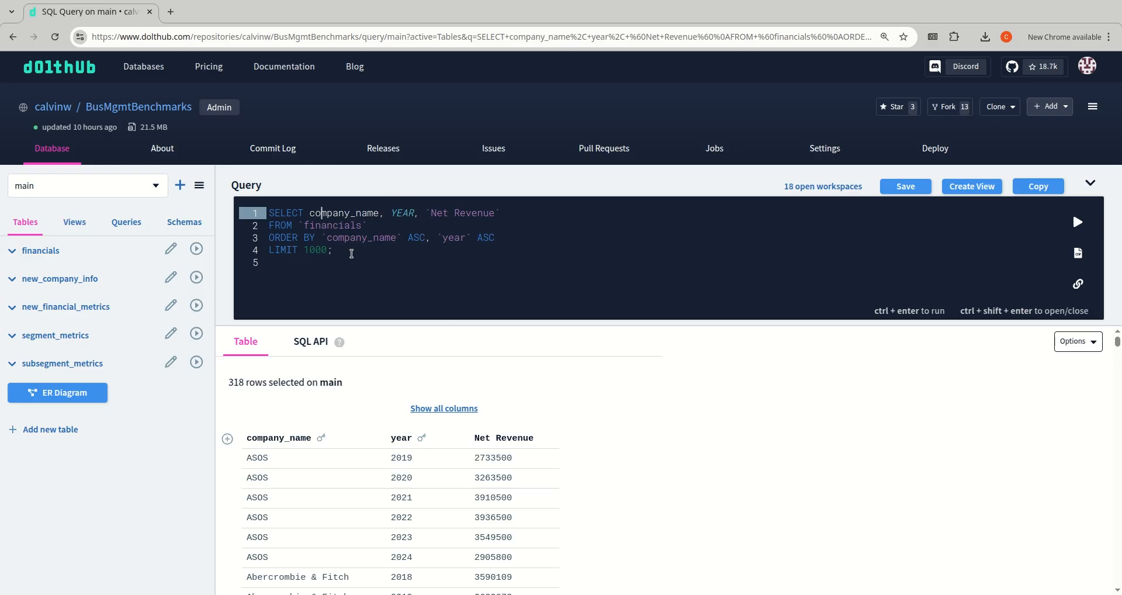
drag(332, 250, 252, 219)
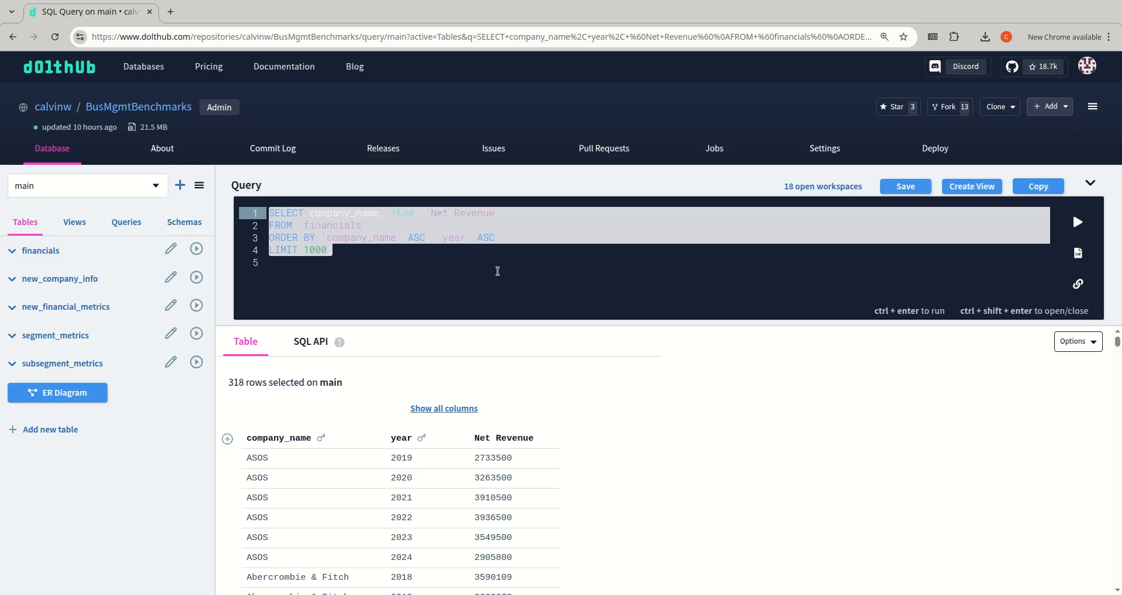
click(482, 262)
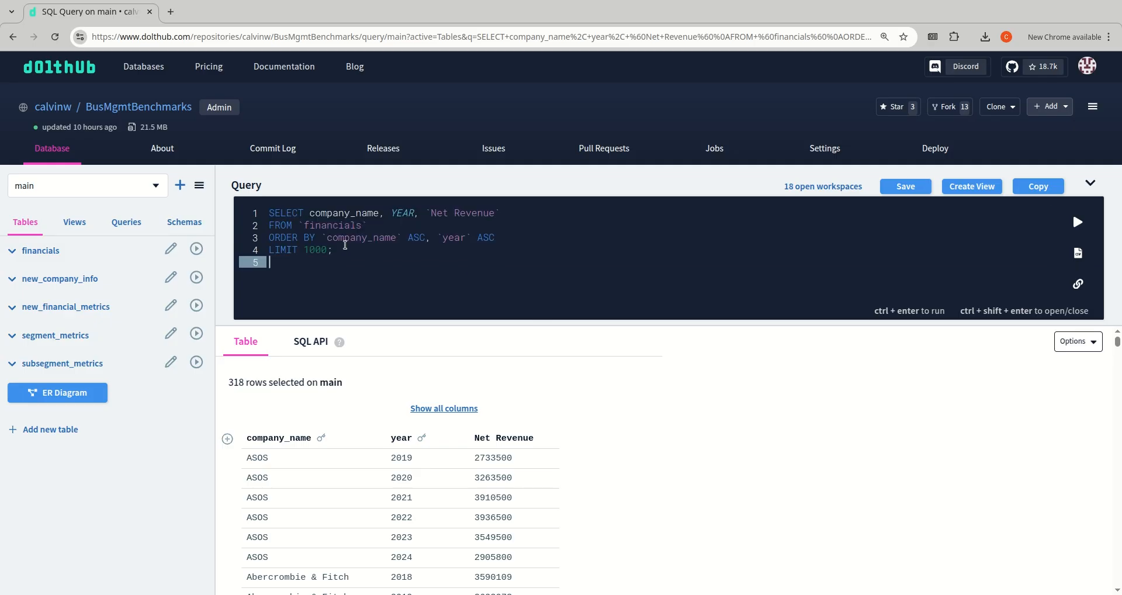
drag(341, 250, 267, 209)
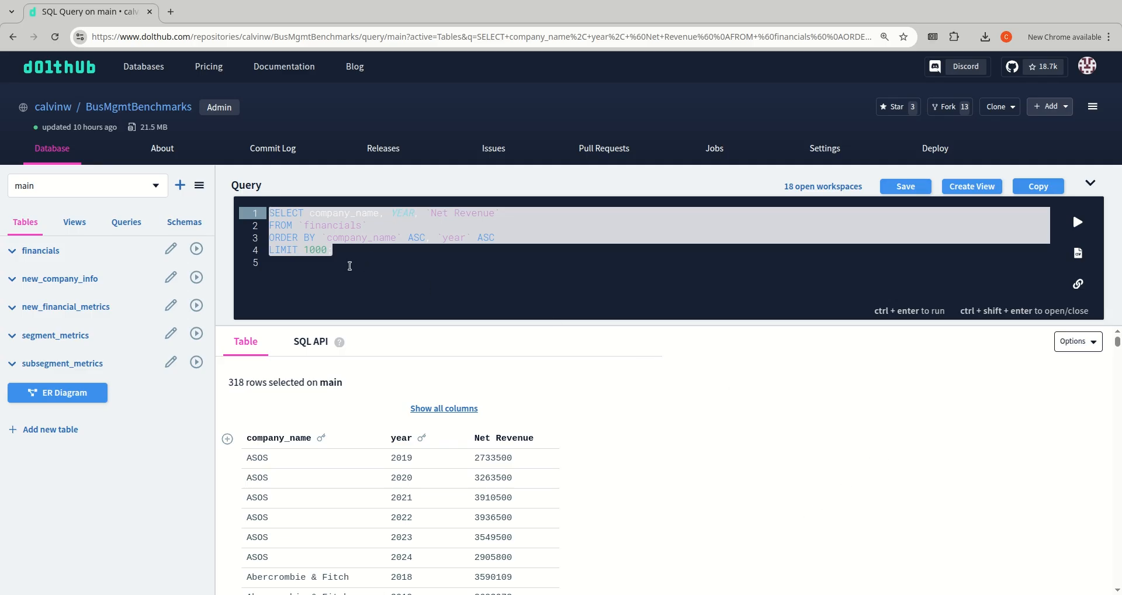
scroll(555, 487, down, 3)
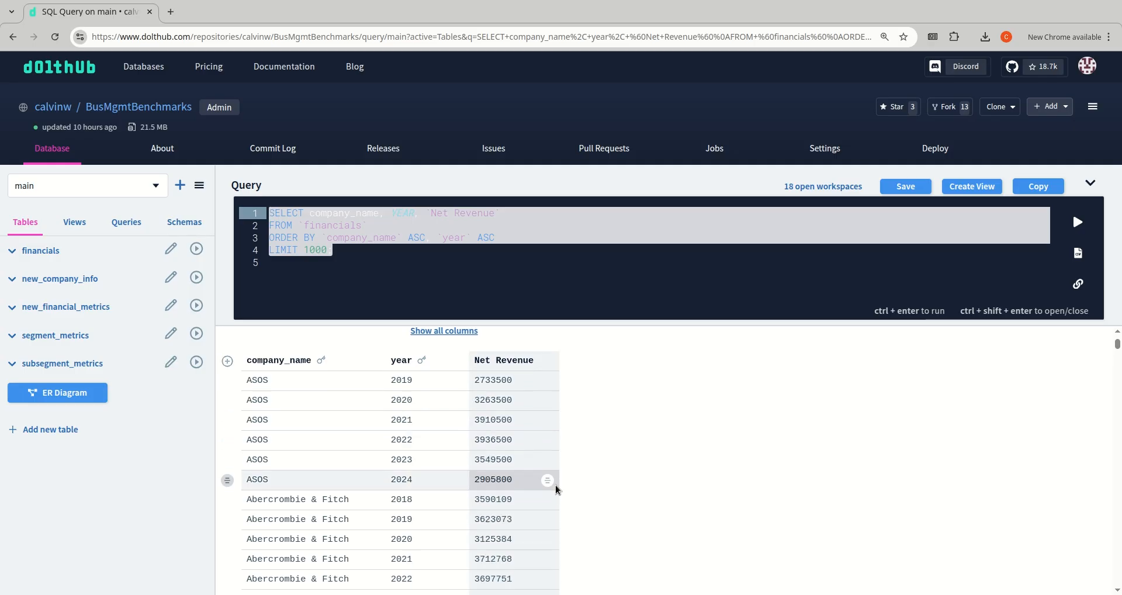
scroll(478, 490, up, 3)
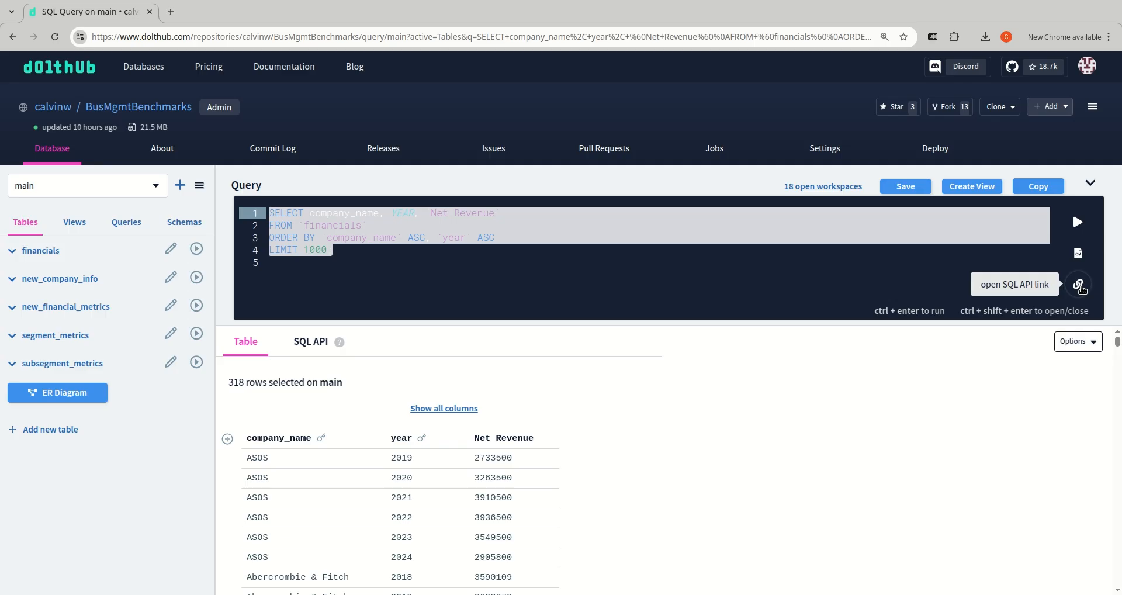
Open the query's SQL API link and pretty-print the JSON response.
click(1079, 285)
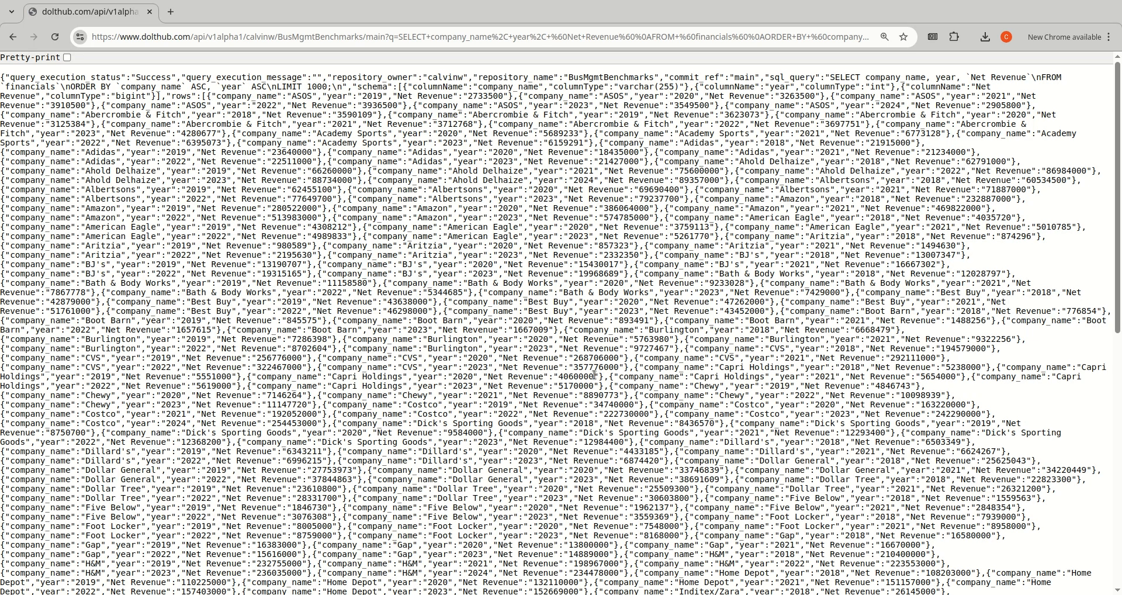
scroll(587, 358, down, 5)
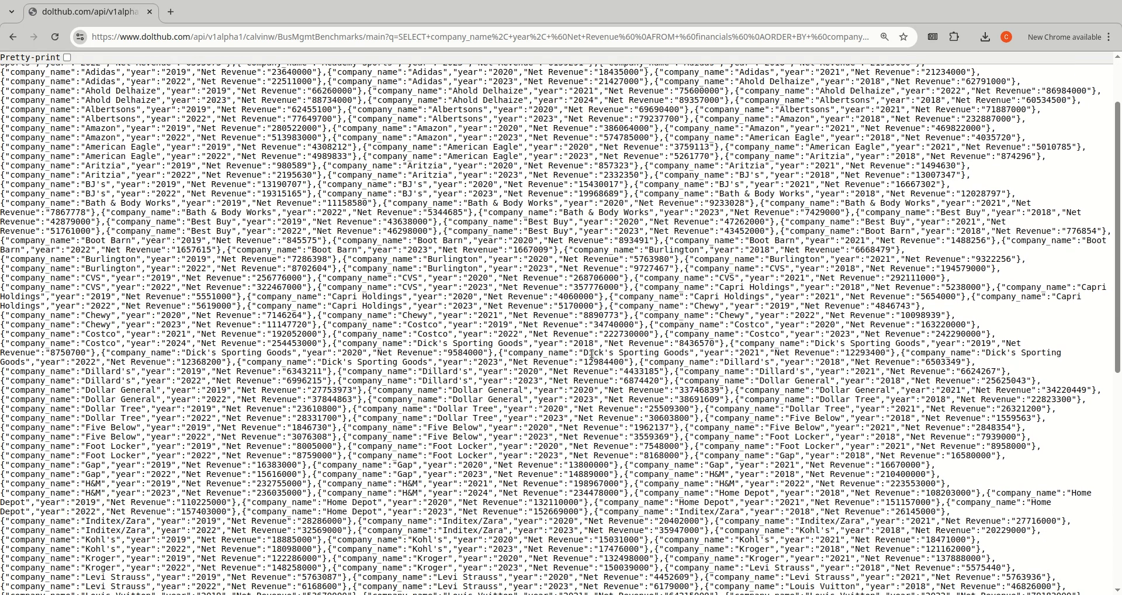
scroll(589, 353, up, 5)
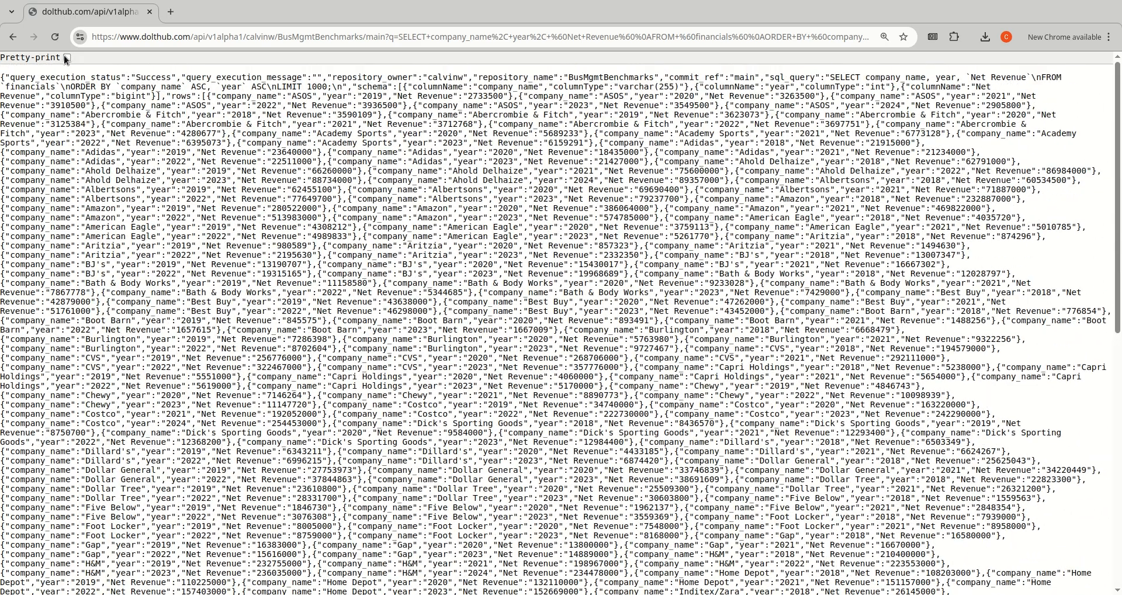
click(67, 58)
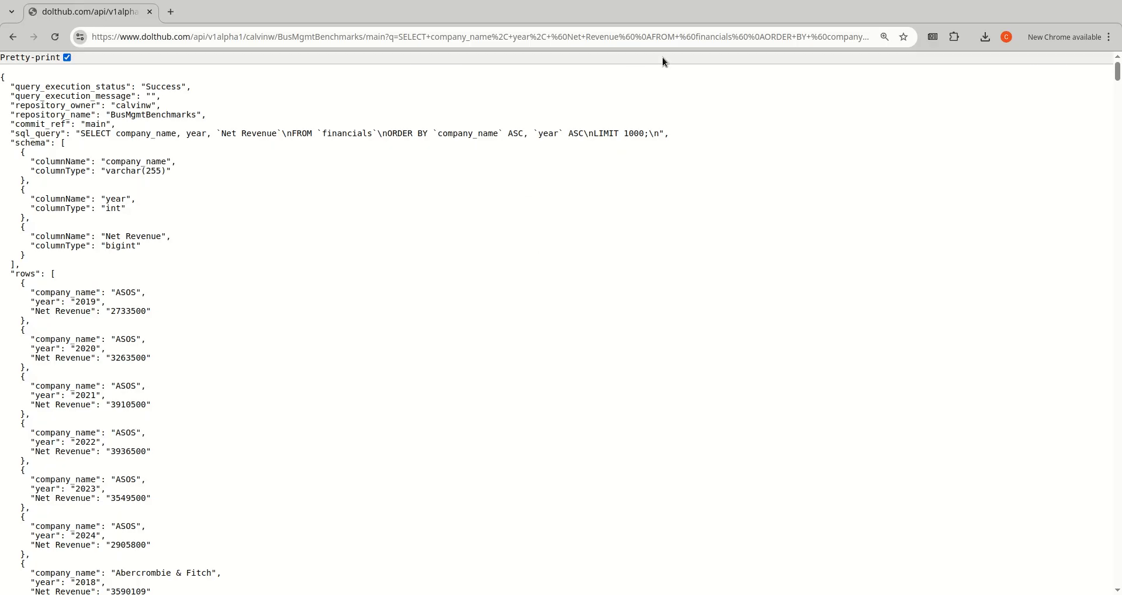
Highlight the API request URL and examine the company, year and Net Revenue entries in the JSON rows down to CVS.
drag(91, 39, 944, 97)
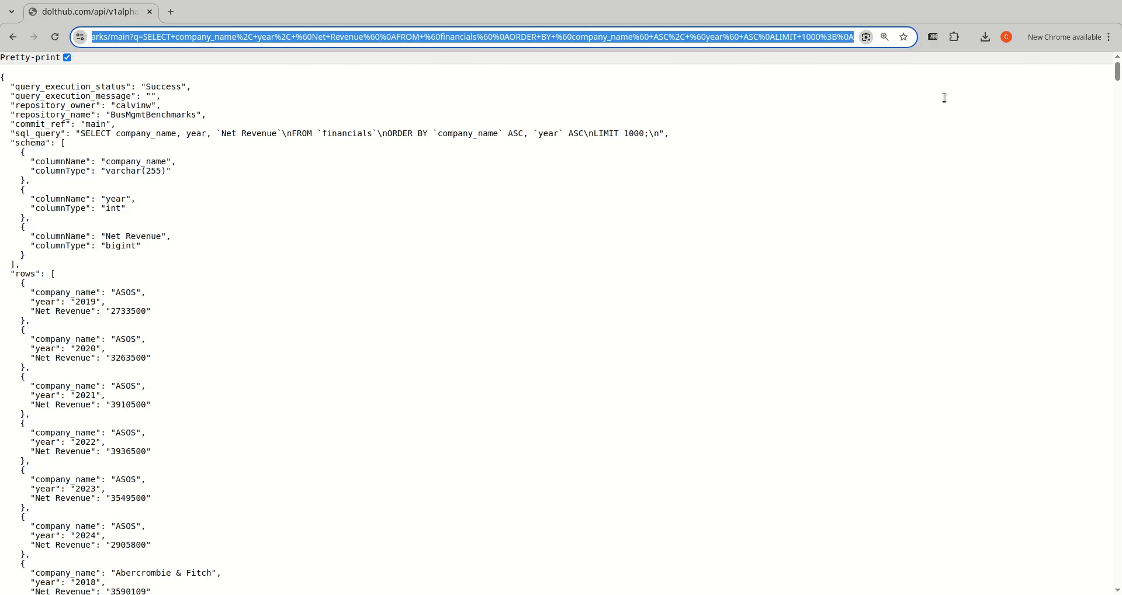
scroll(664, 314, down, 10)
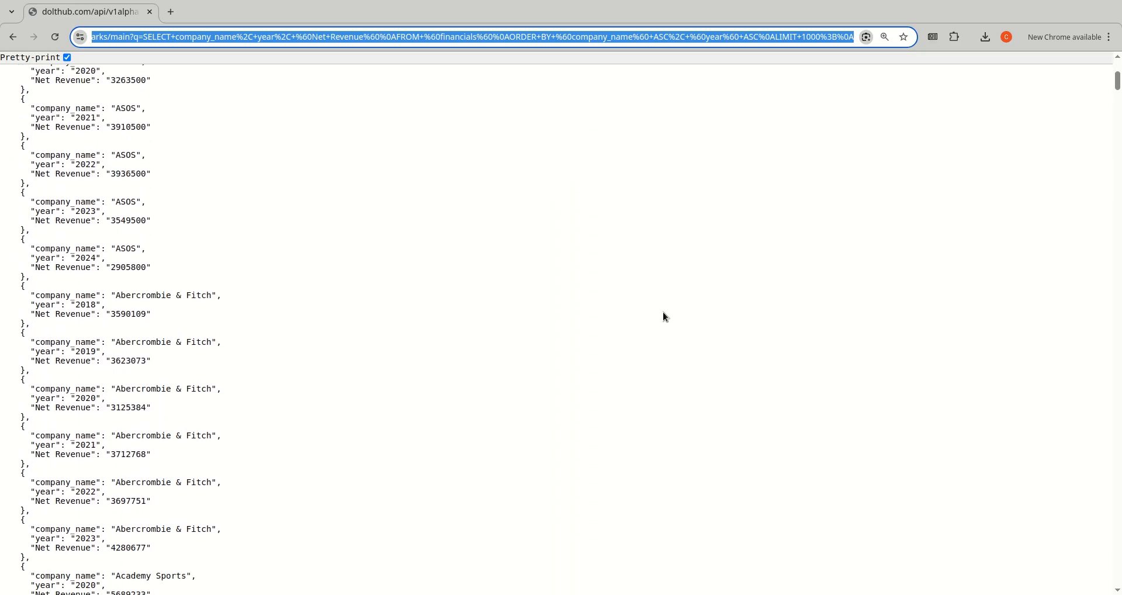
scroll(659, 317, down, 15)
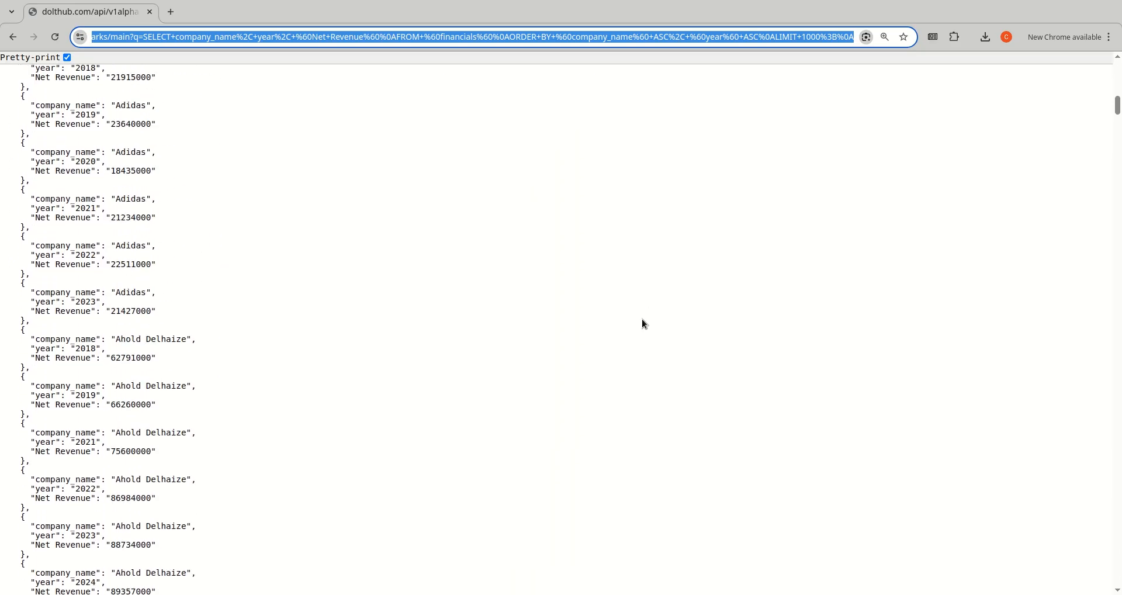
scroll(158, 246, down, 12)
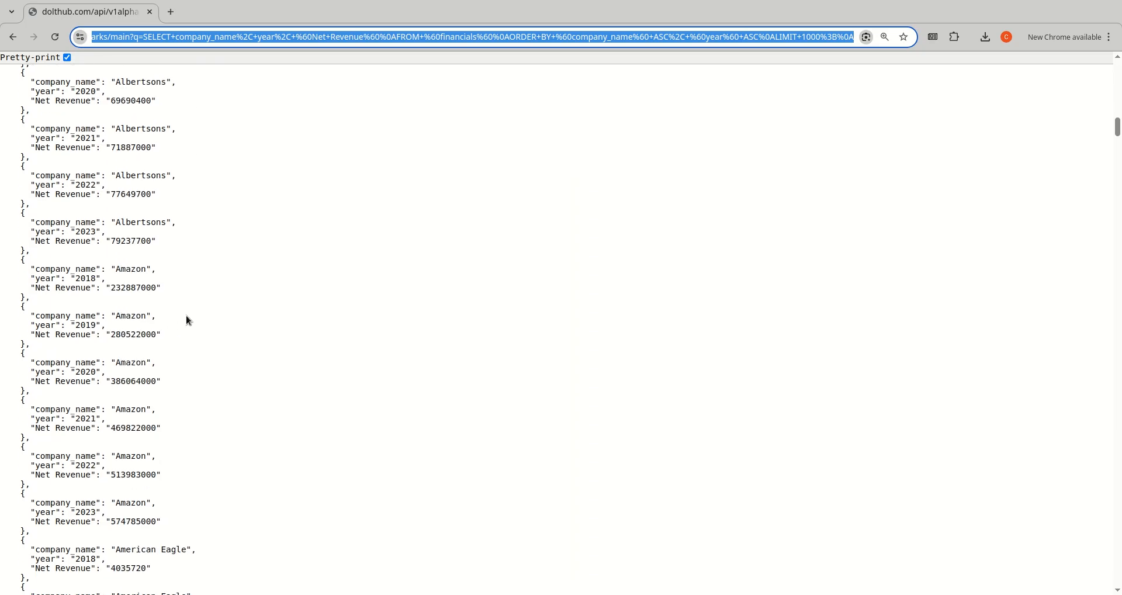
scroll(154, 291, down, 5)
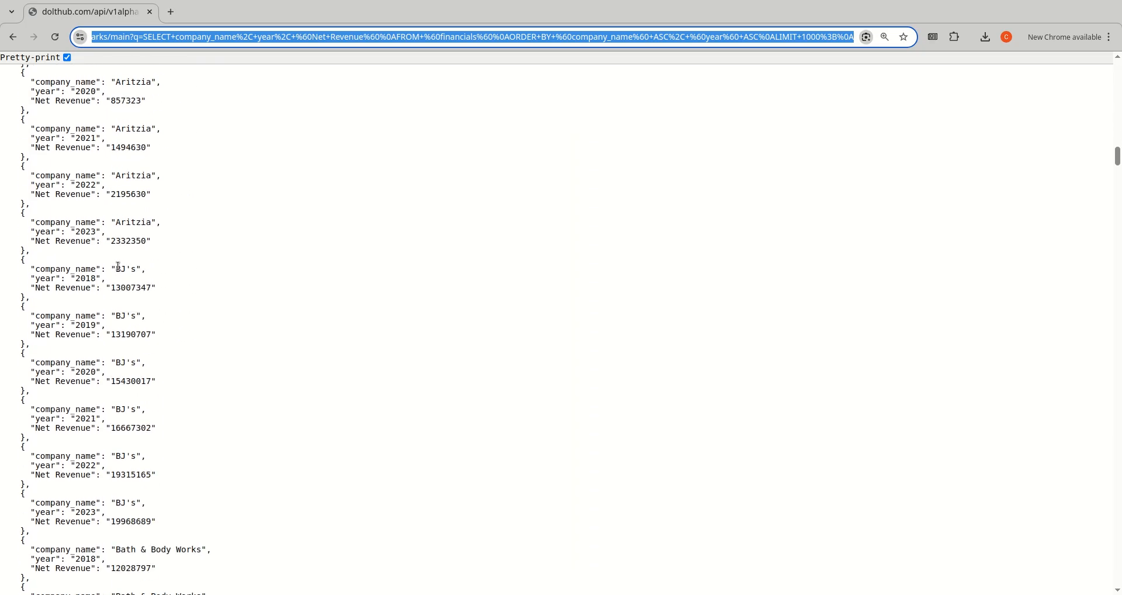
scroll(182, 265, up, 6)
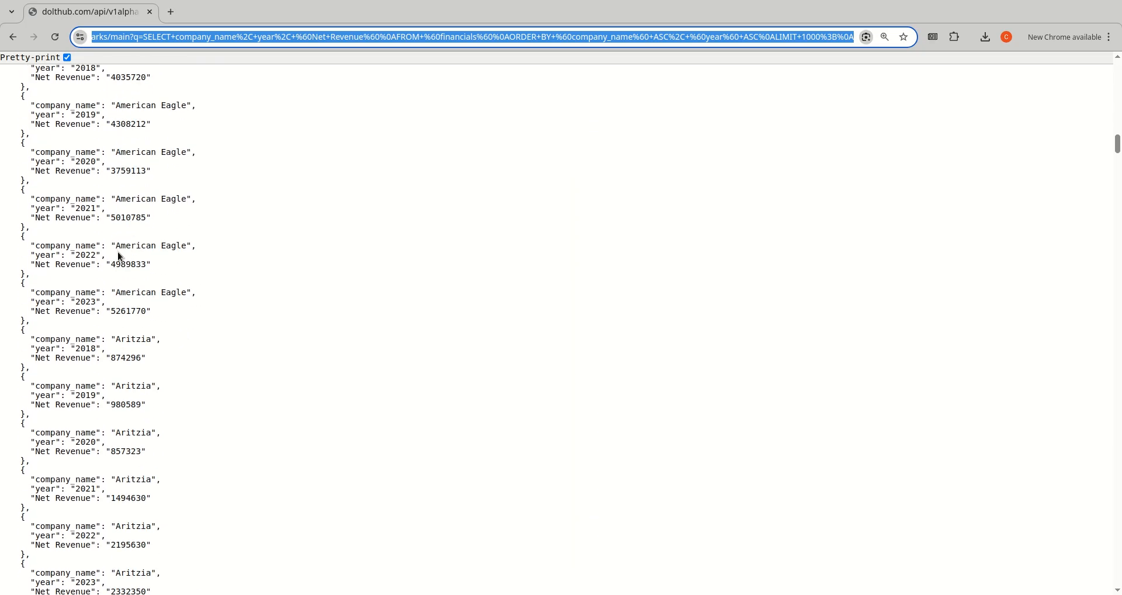
scroll(362, 374, down, 9)
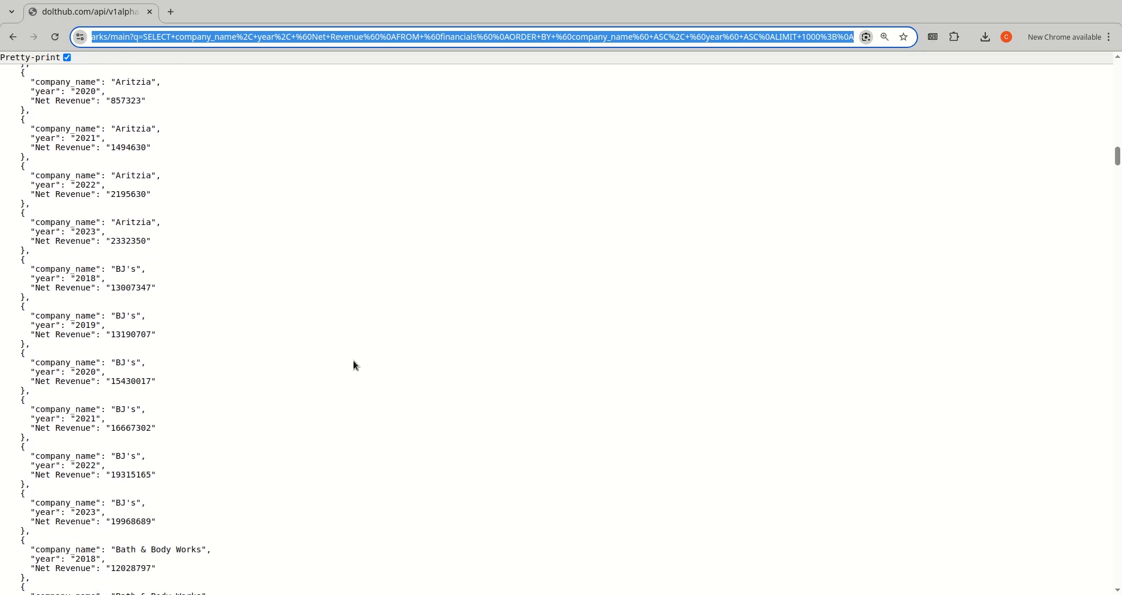
scroll(342, 355, down, 10)
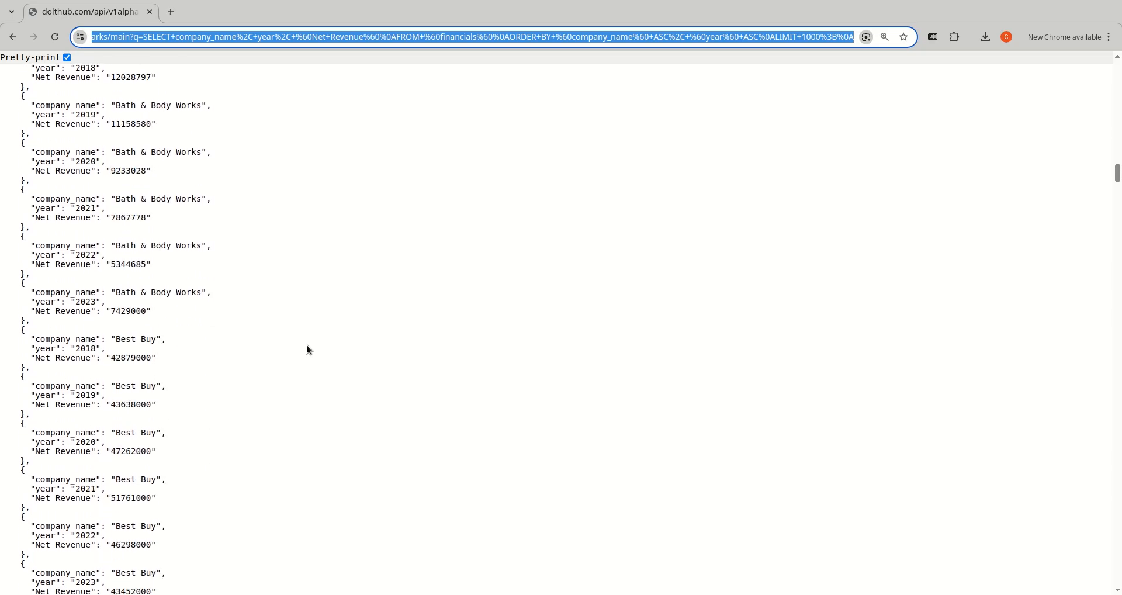
scroll(304, 347, down, 8)
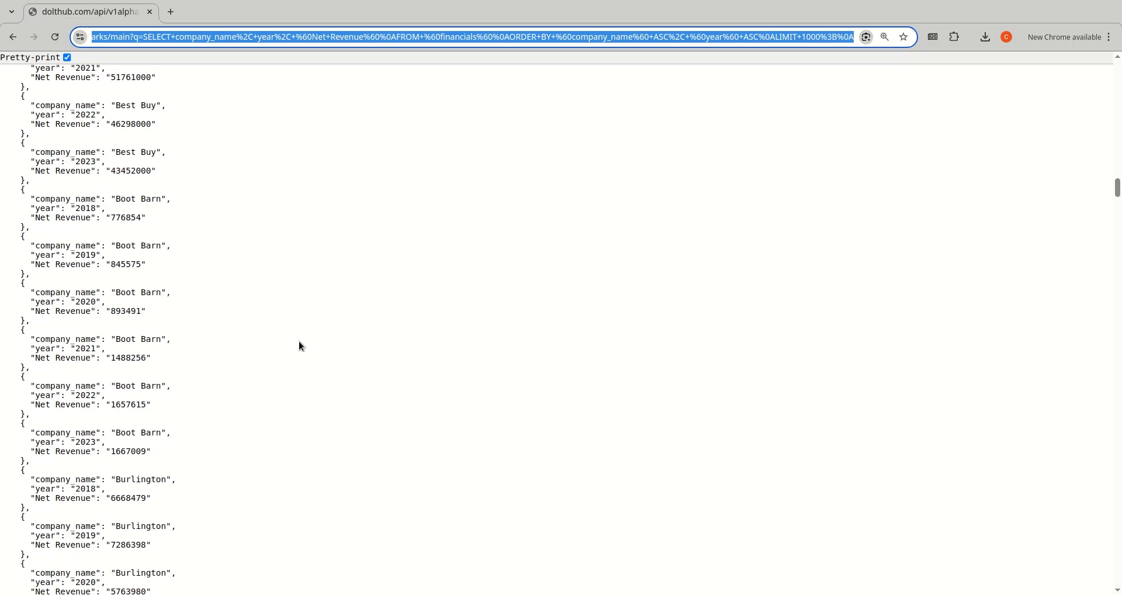
scroll(299, 344, down, 3)
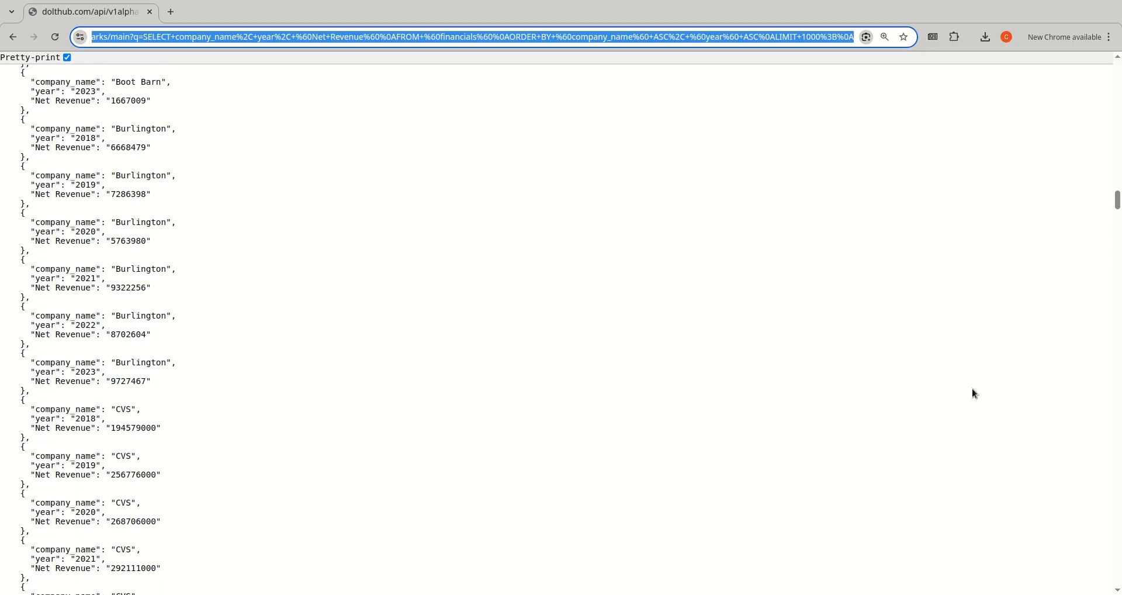
Go back to the beginning of the JSON response and return to the SQL query page.
click(61, 63)
key(Home)
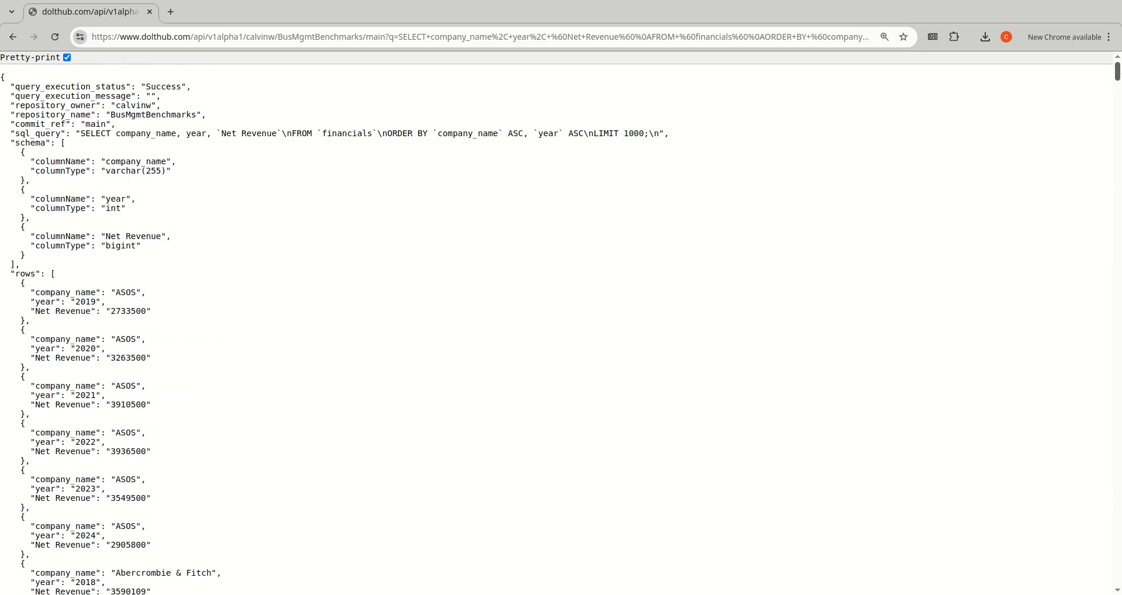
click(13, 36)
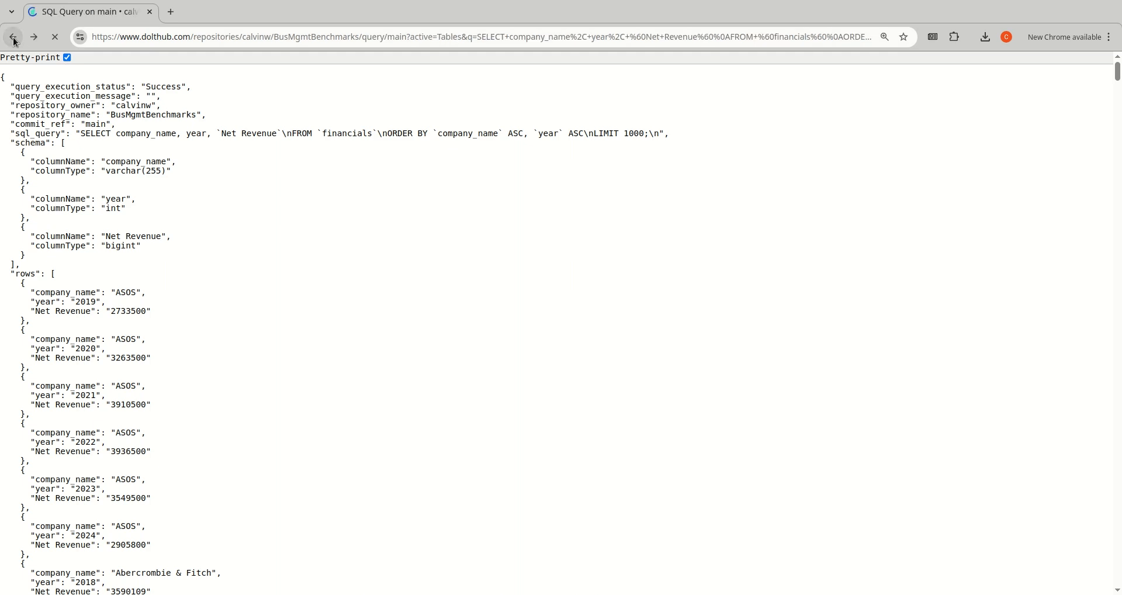